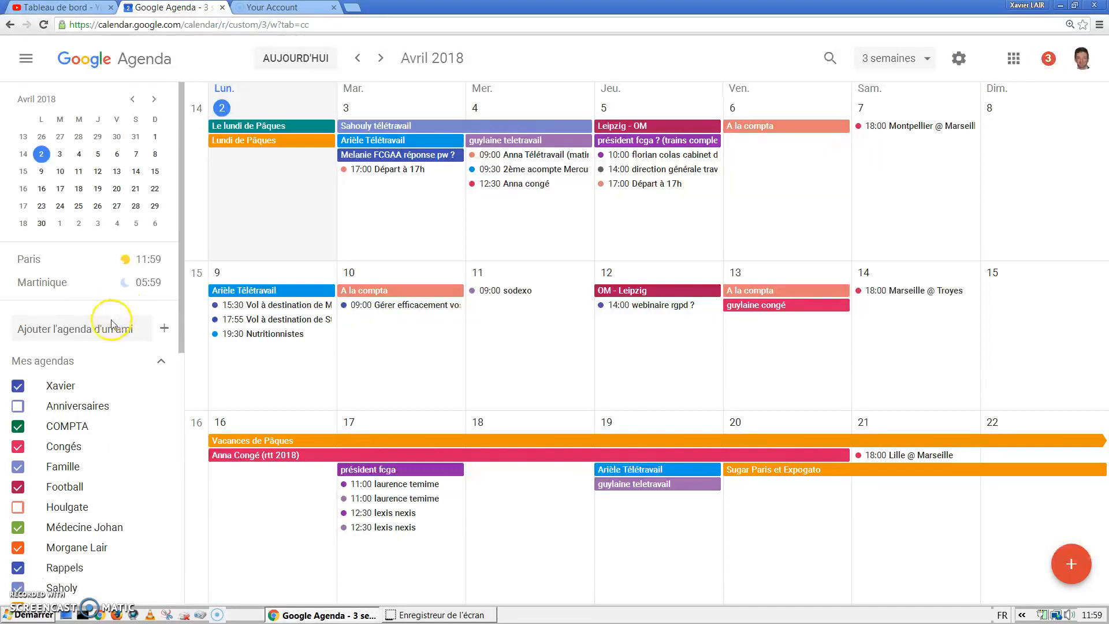
Step: Open the calendar settings and show the options for adding a calendar
{"action": "left_click", "coordinate": [164, 330]}
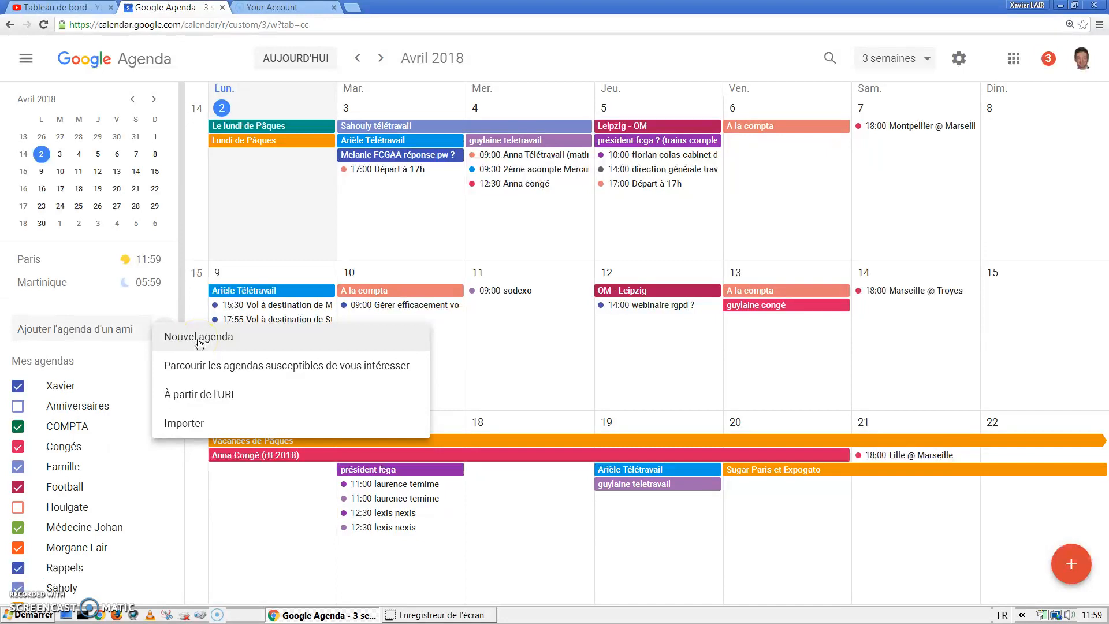
{"action": "left_click", "coordinate": [958, 63]}
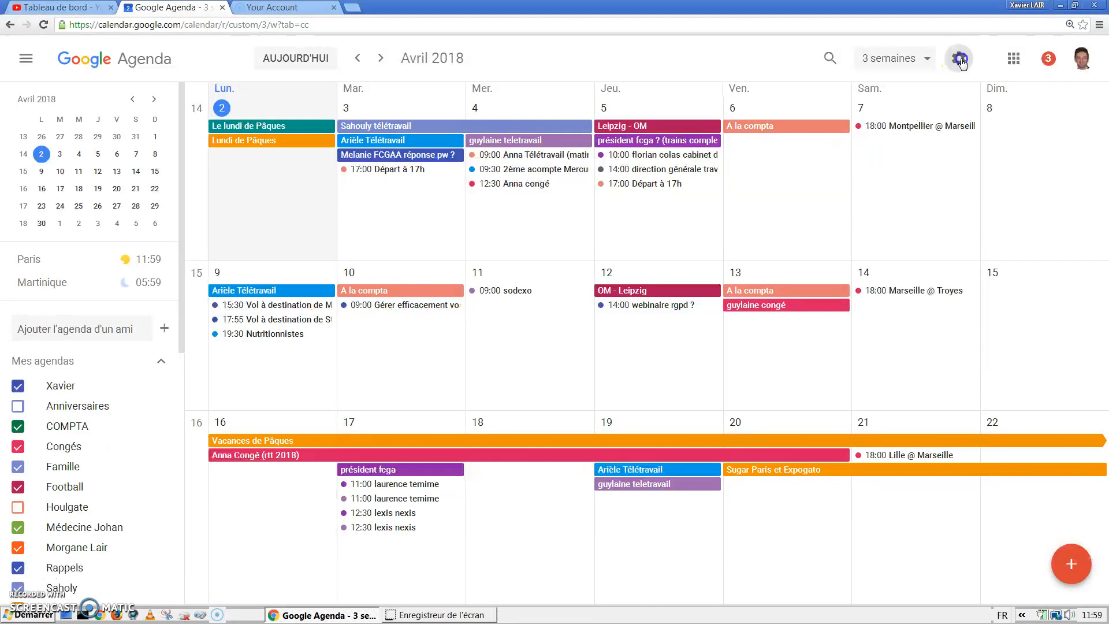
{"action": "left_click", "coordinate": [968, 97]}
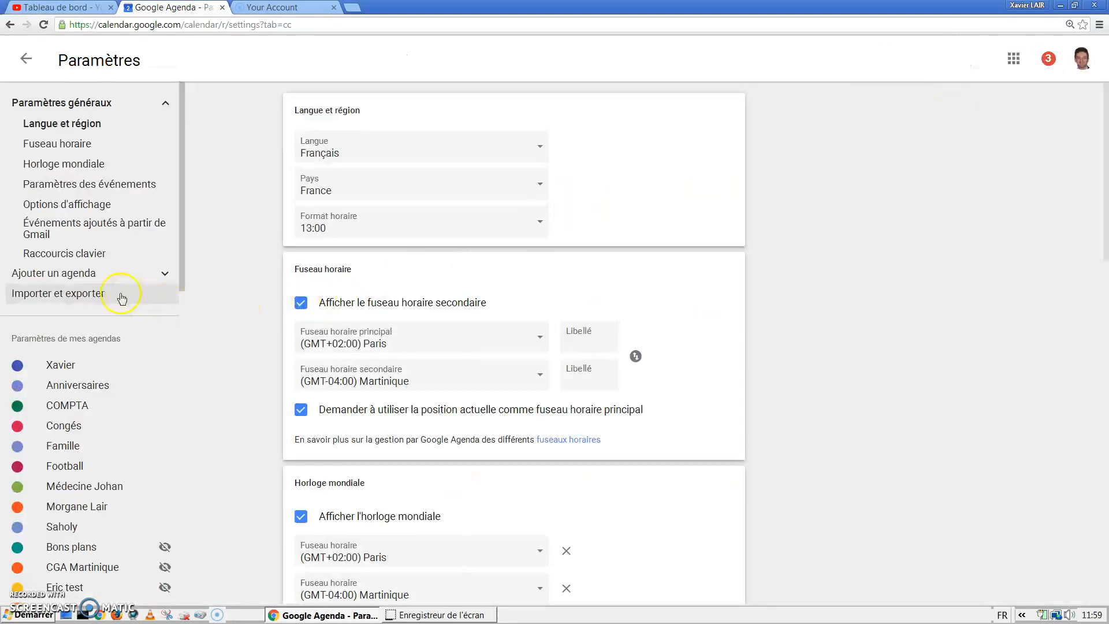
{"action": "left_click", "coordinate": [56, 279]}
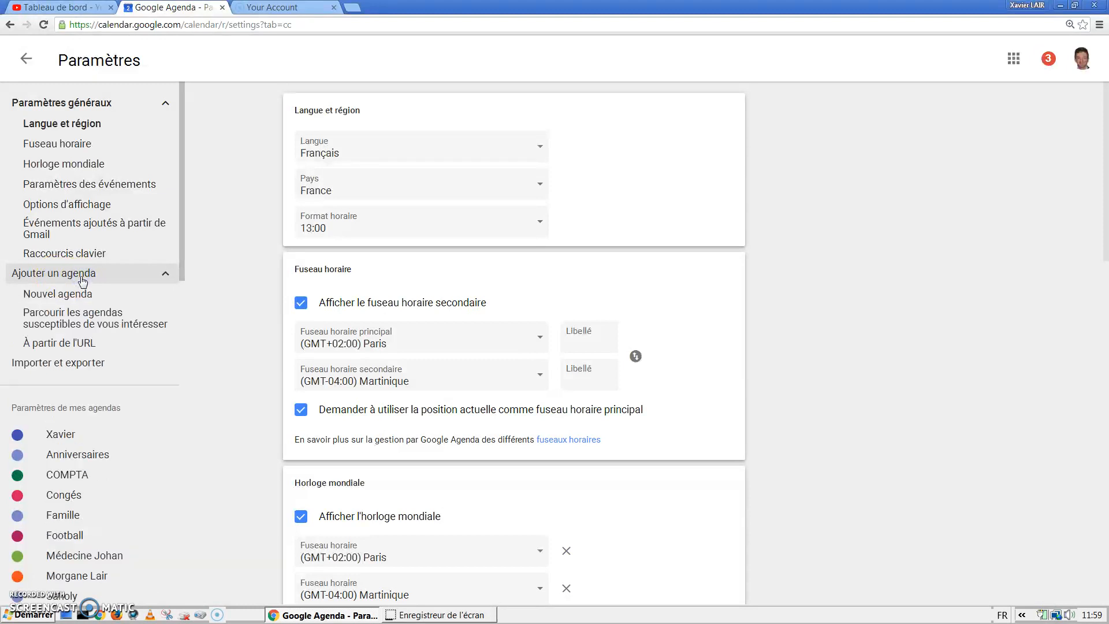
{"action": "left_click", "coordinate": [82, 293]}
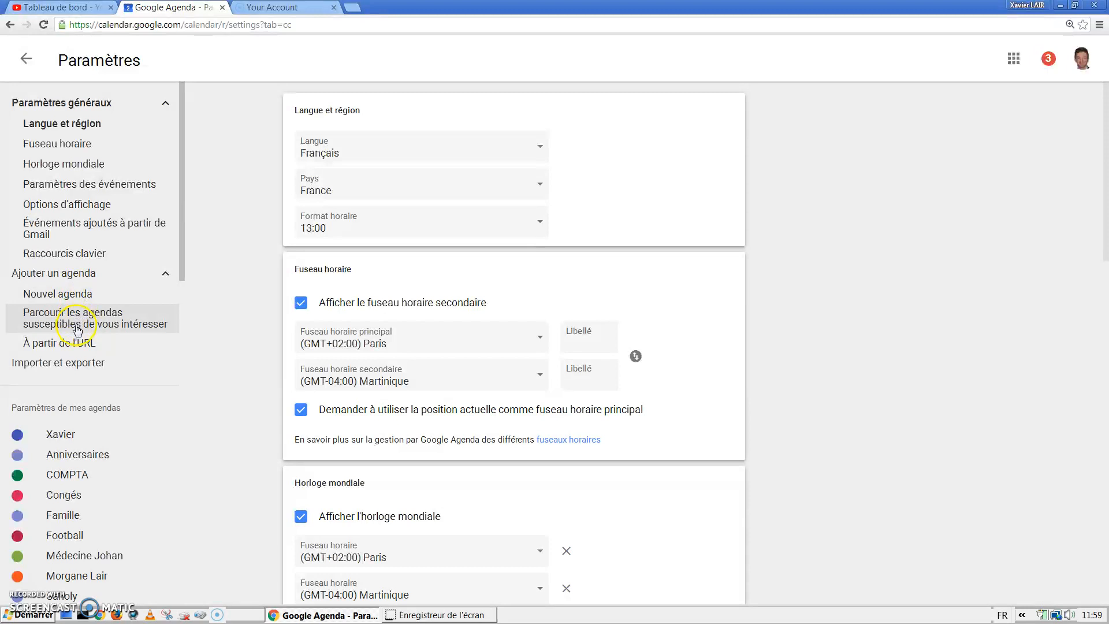
Step: Examine the settings pages for importing and exporting, adding a calendar from a URL, and browsing calendars of interest
{"action": "left_click", "coordinate": [71, 369]}
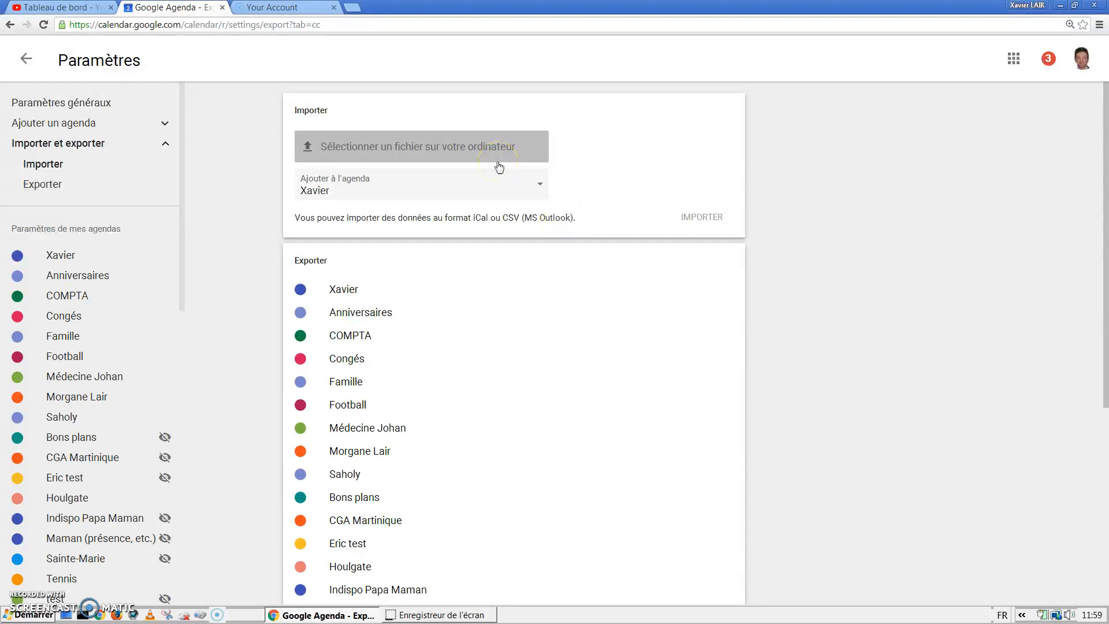
{"action": "left_click", "coordinate": [68, 122]}
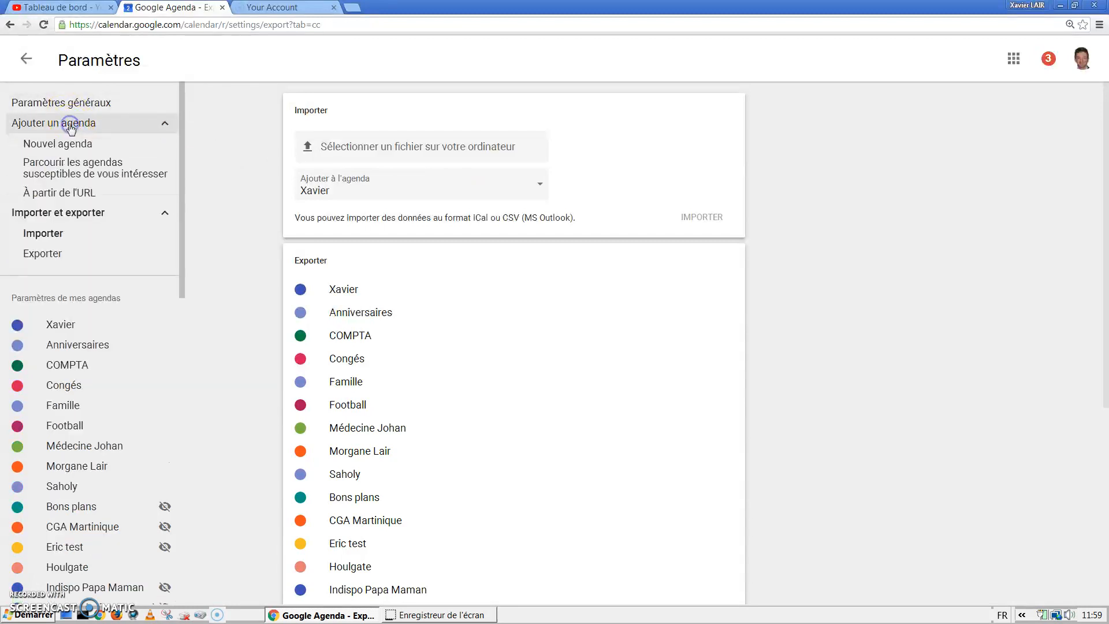
{"action": "left_click", "coordinate": [63, 197]}
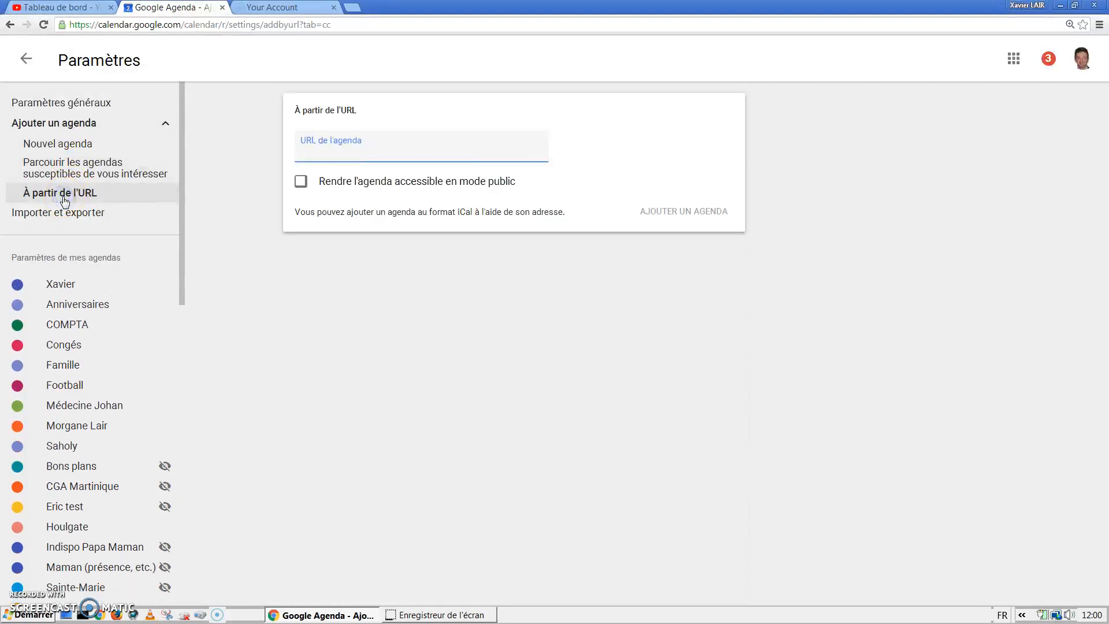
{"action": "left_click", "coordinate": [71, 172]}
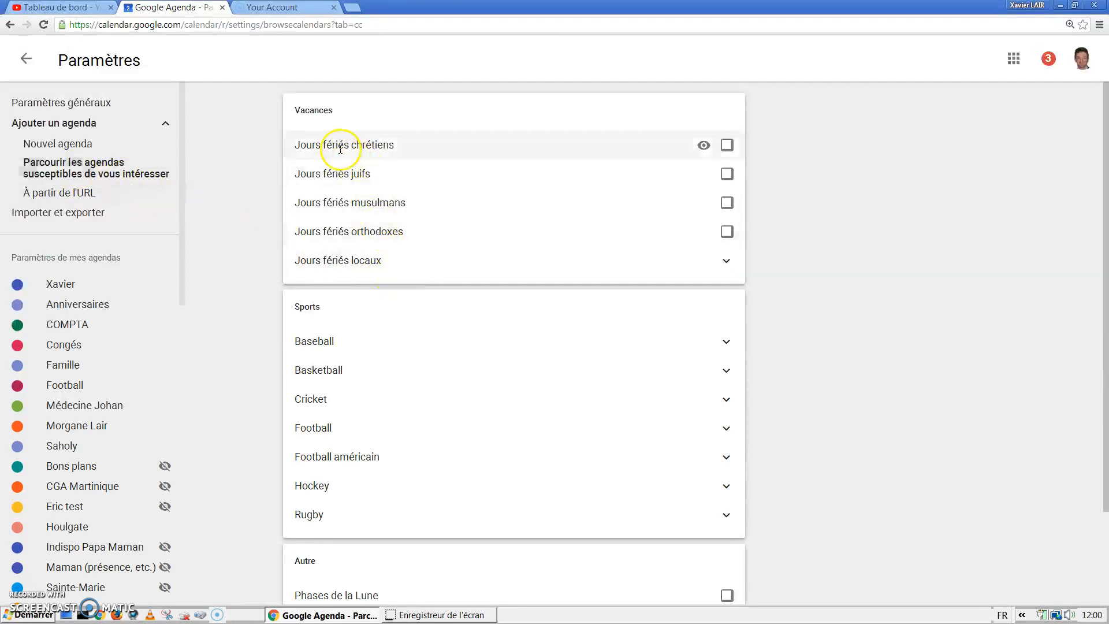
{"action": "scroll", "coordinate": [664, 266], "scroll_direction": "down", "scroll_amount": 2}
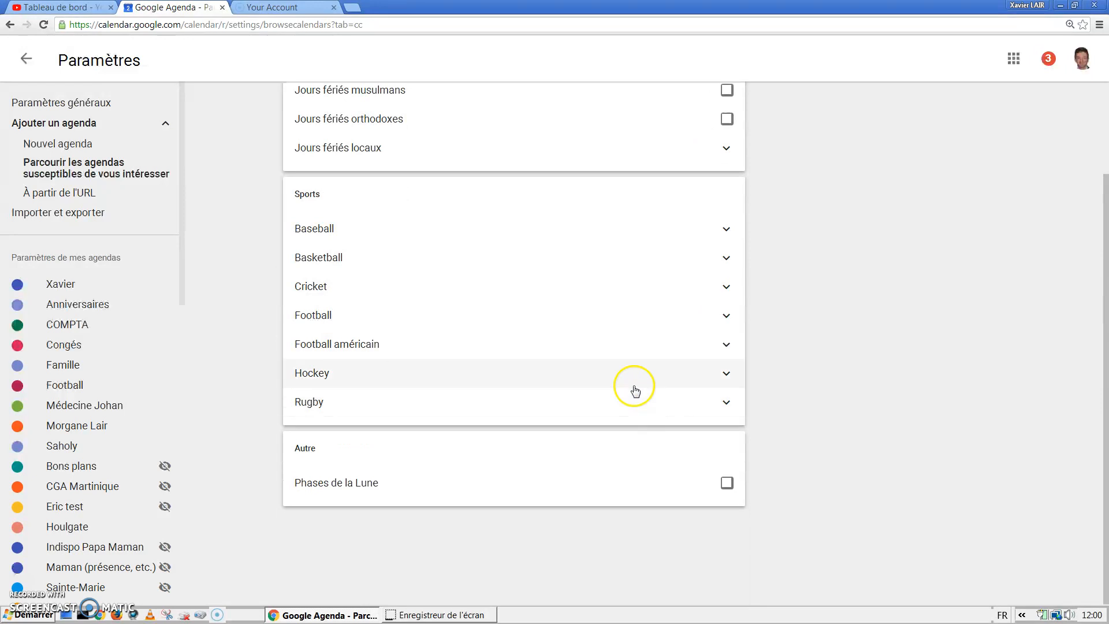
{"action": "scroll", "coordinate": [519, 391], "scroll_direction": "up", "scroll_amount": 2}
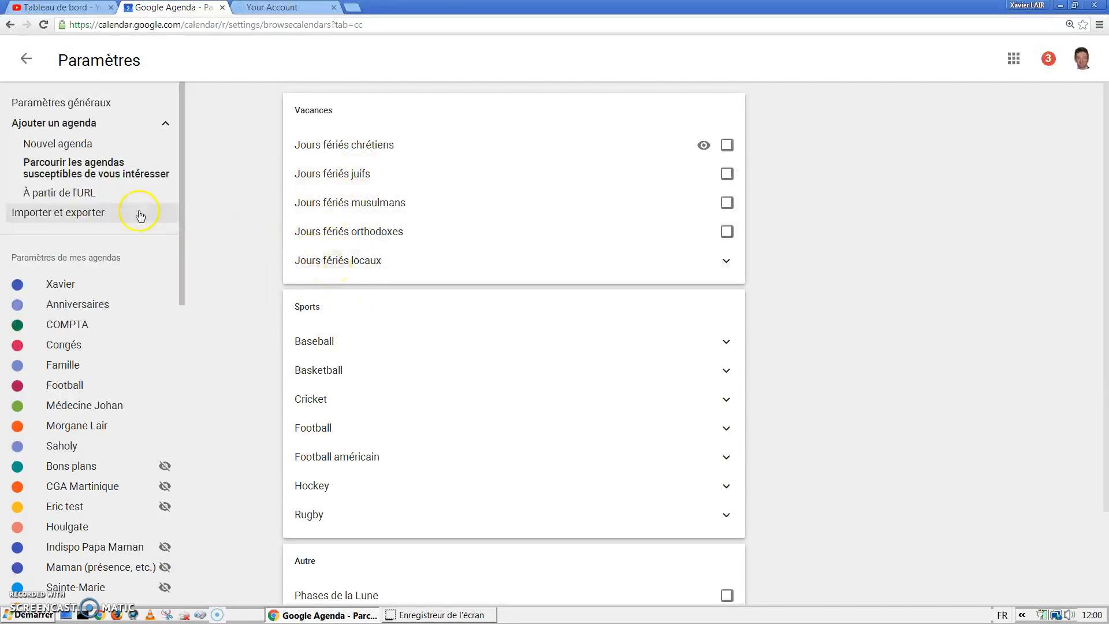
Step: Start a new calendar and name it "TEST"
{"action": "left_click", "coordinate": [76, 147]}
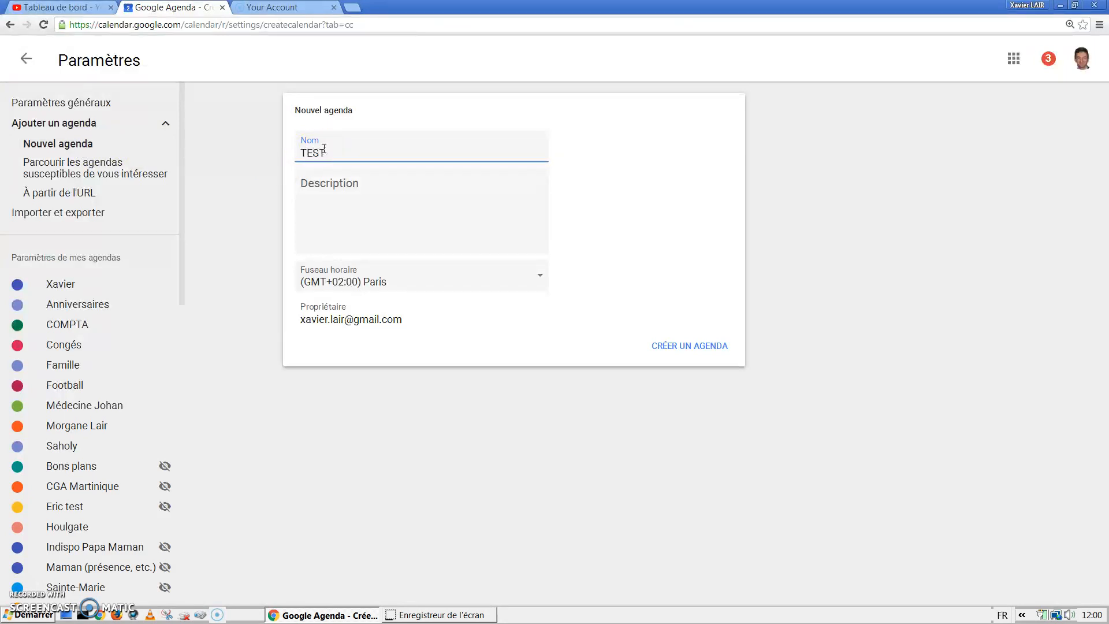
{"action": "left_click", "coordinate": [339, 185]}
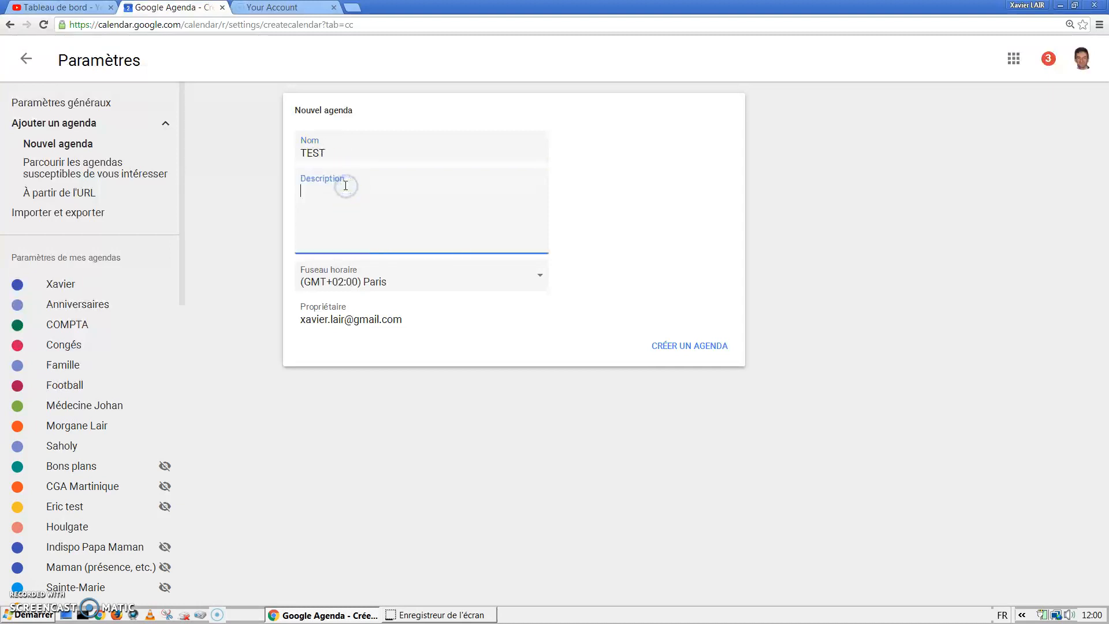
{"action": "key", "text": "shift+Tab"}
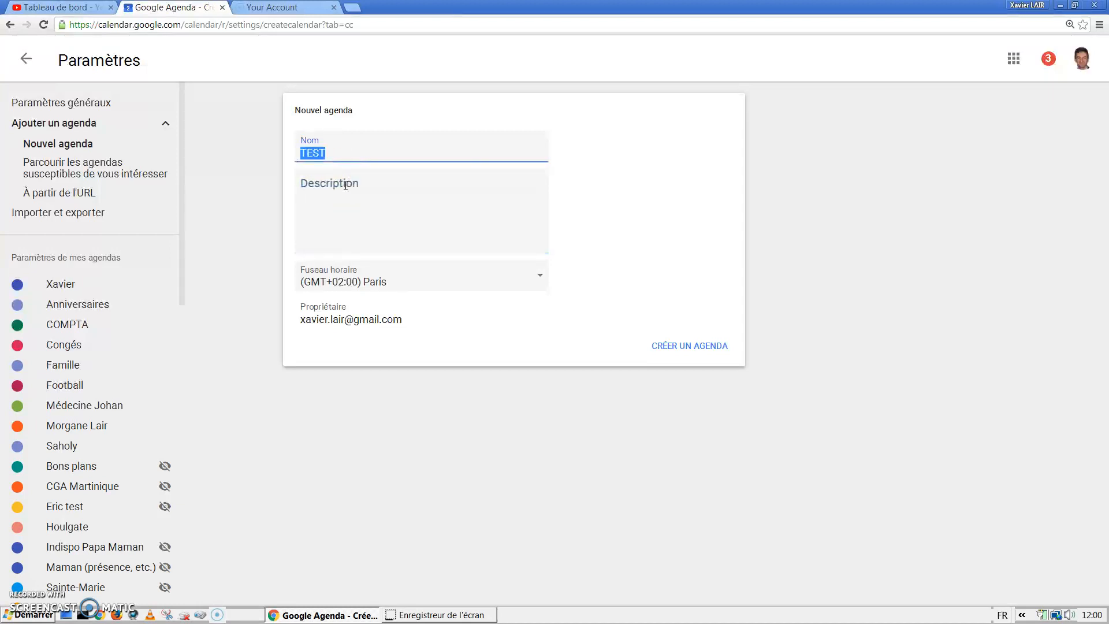
{"action": "type", "text": "gez"}
{"action": "key", "text": "BackSpace"}
{"action": "key", "text": "BackSpace"}
{"action": "key", "text": "BackSpace"}
{"action": "type", "text": "TES"}
Step: Describe the new calendar as "Agenda pour la démonstration" and look through the available time zones without changing the selection
{"action": "left_click", "coordinate": [373, 211]}
{"action": "type", "text": "Agenda"}
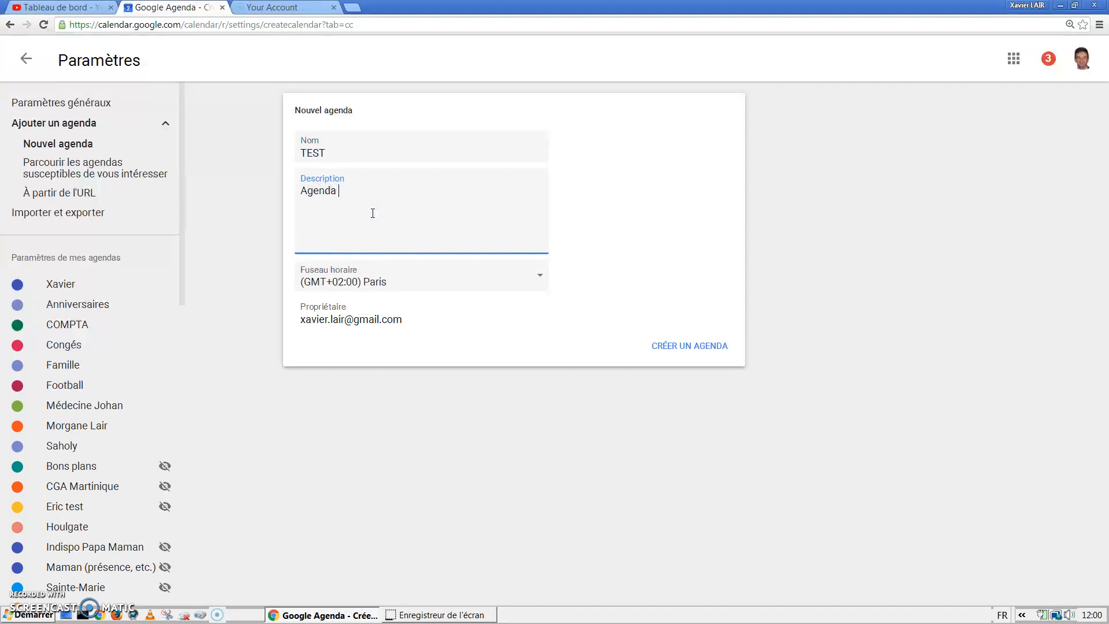
{"action": "type", "text": " pour la démonstration"}
{"action": "left_click", "coordinate": [432, 284]}
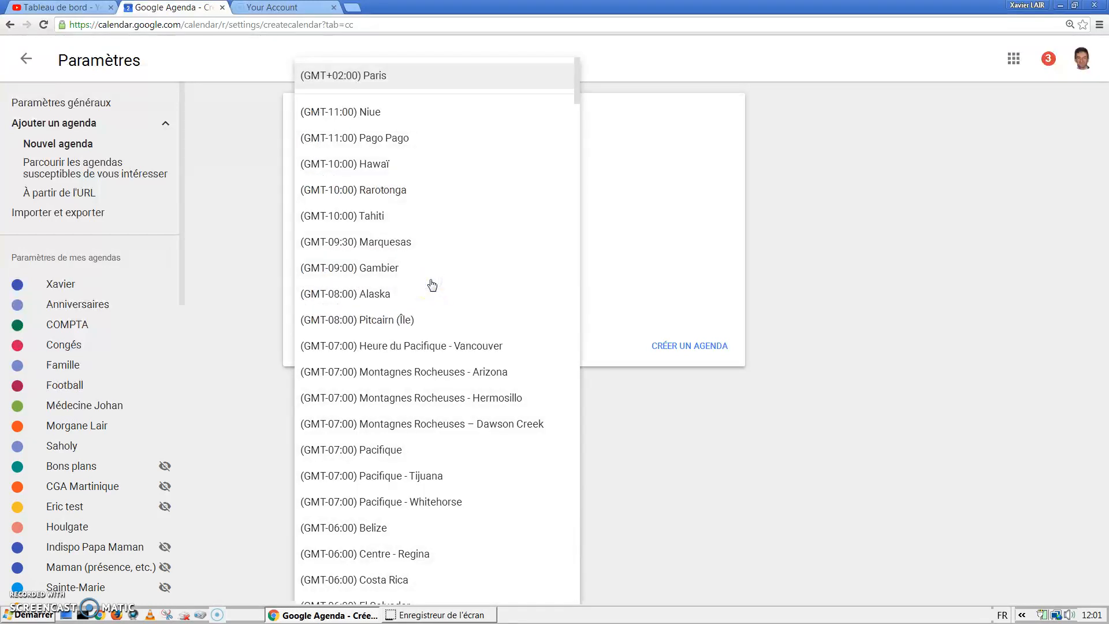
{"action": "left_click", "coordinate": [646, 208]}
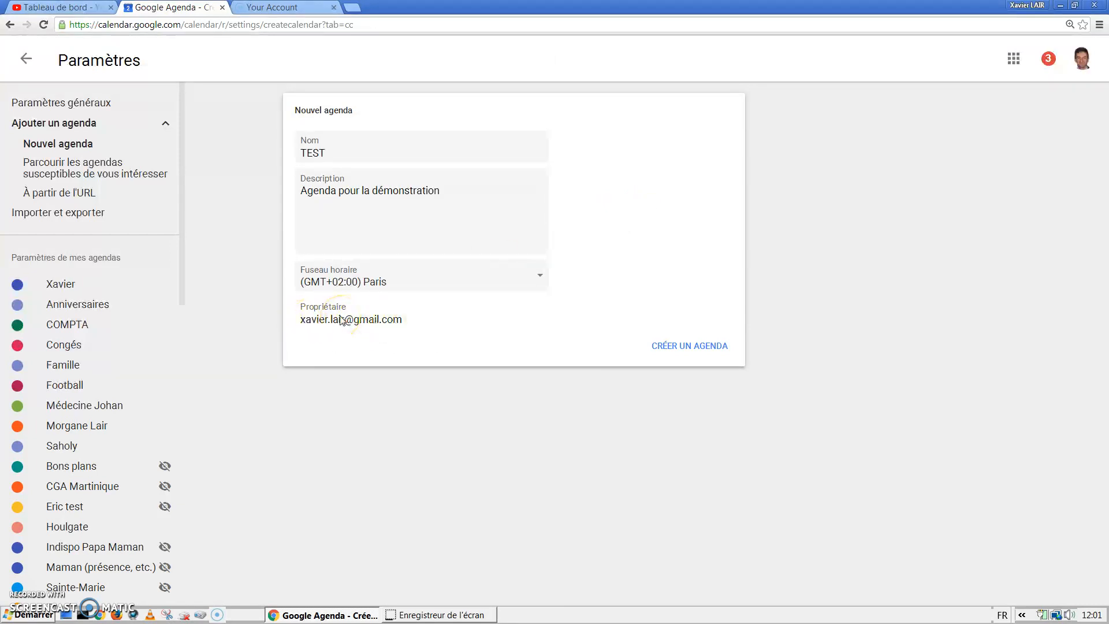
Step: Check the signed-in account against the calendar's owner and create the calendar
{"action": "left_click", "coordinate": [1080, 61]}
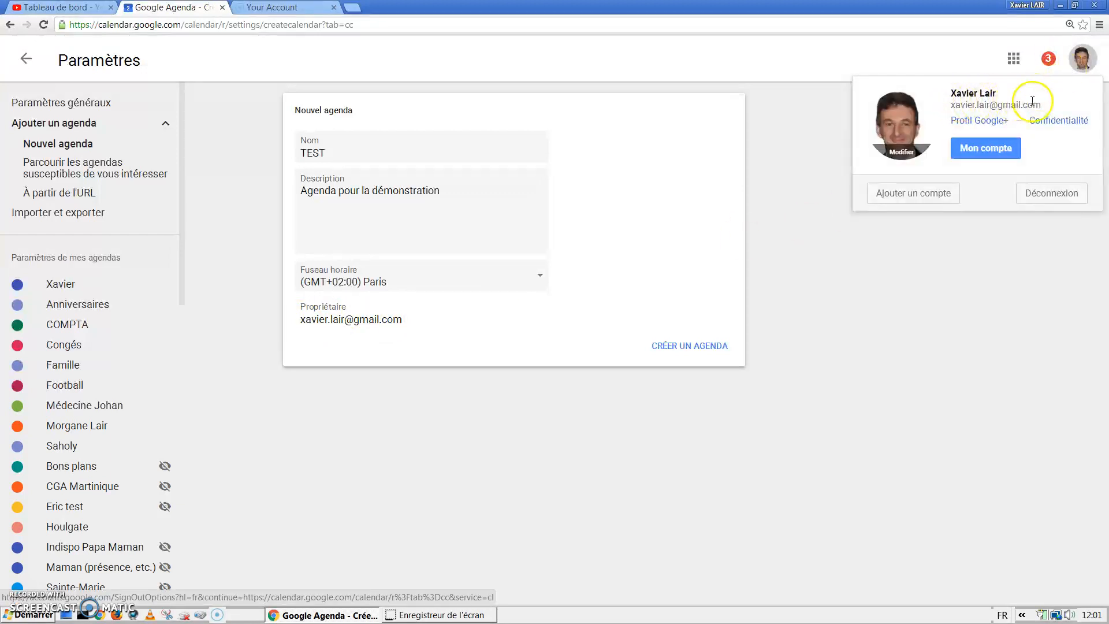
{"action": "left_click", "coordinate": [468, 327]}
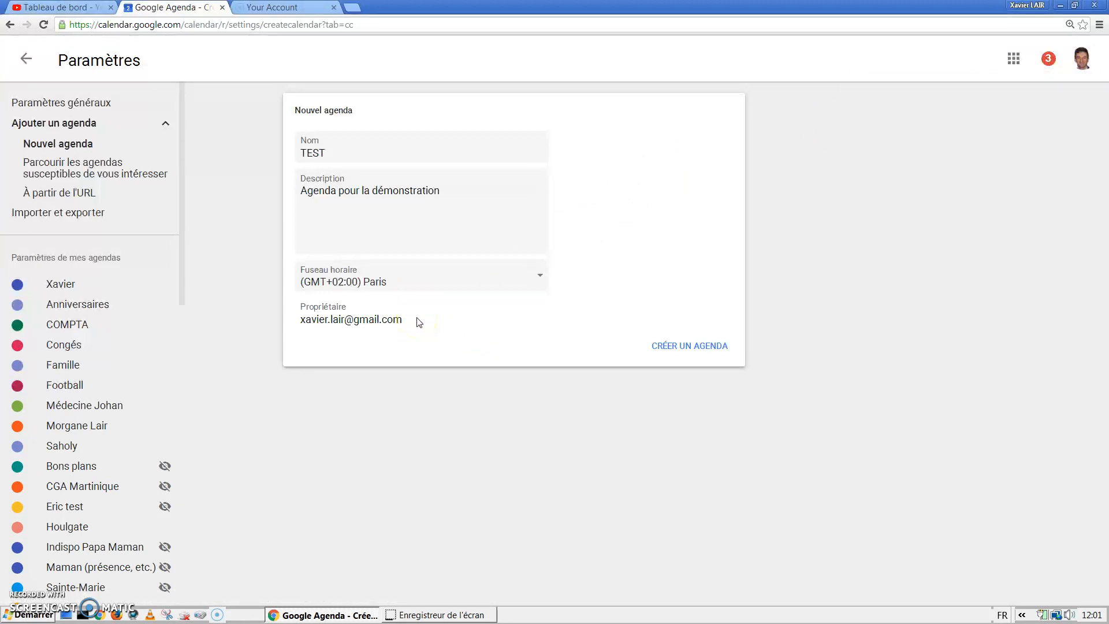
{"action": "left_click", "coordinate": [707, 352]}
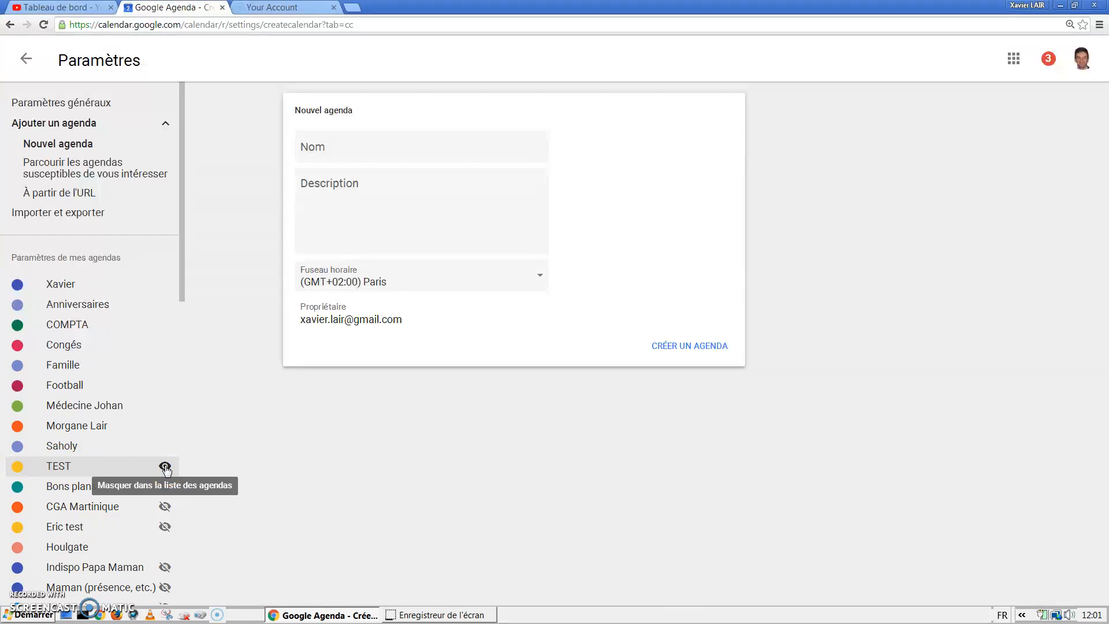
Step: Open the settings of the TEST calendar and look over its general, invitation and access sections
{"action": "left_click", "coordinate": [25, 469]}
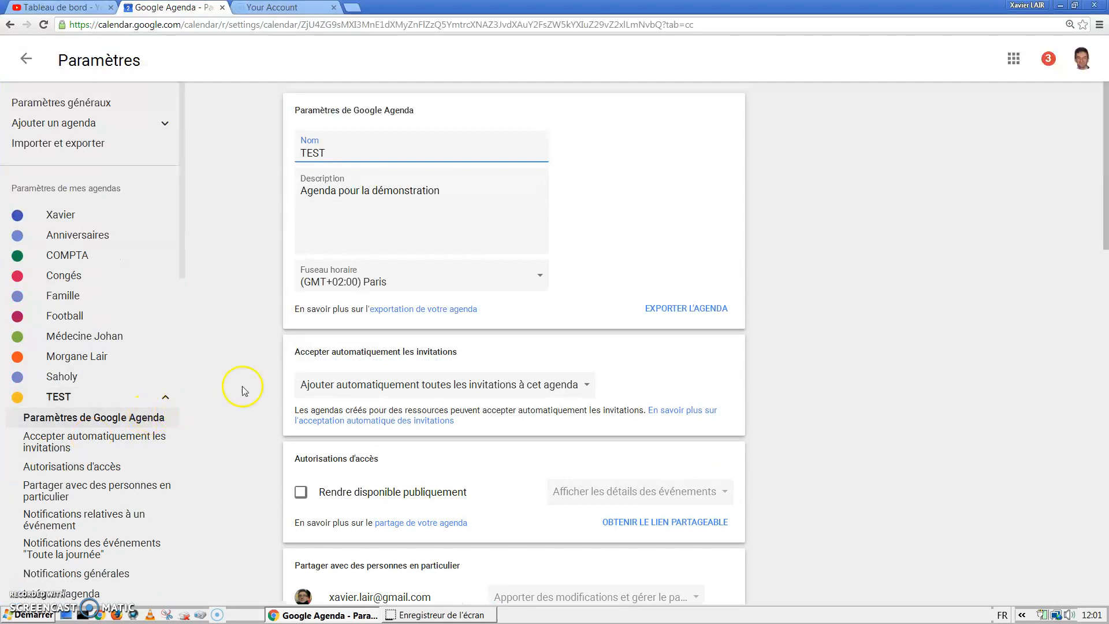
{"action": "scroll", "coordinate": [323, 382], "scroll_direction": "down", "scroll_amount": 2}
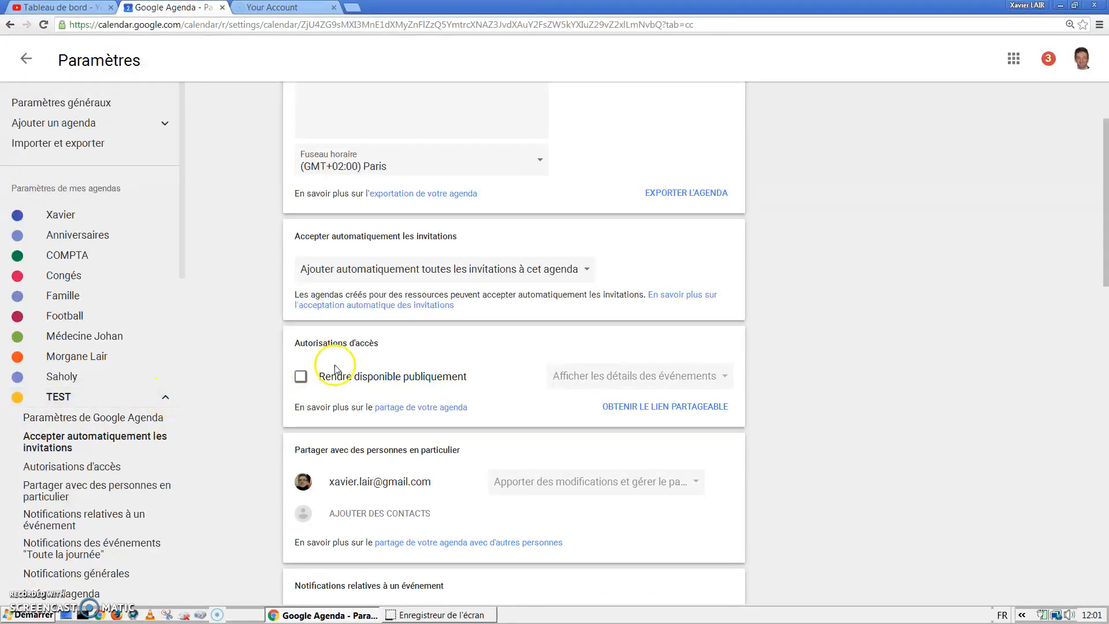
{"action": "scroll", "coordinate": [302, 374], "scroll_direction": "up", "scroll_amount": 2}
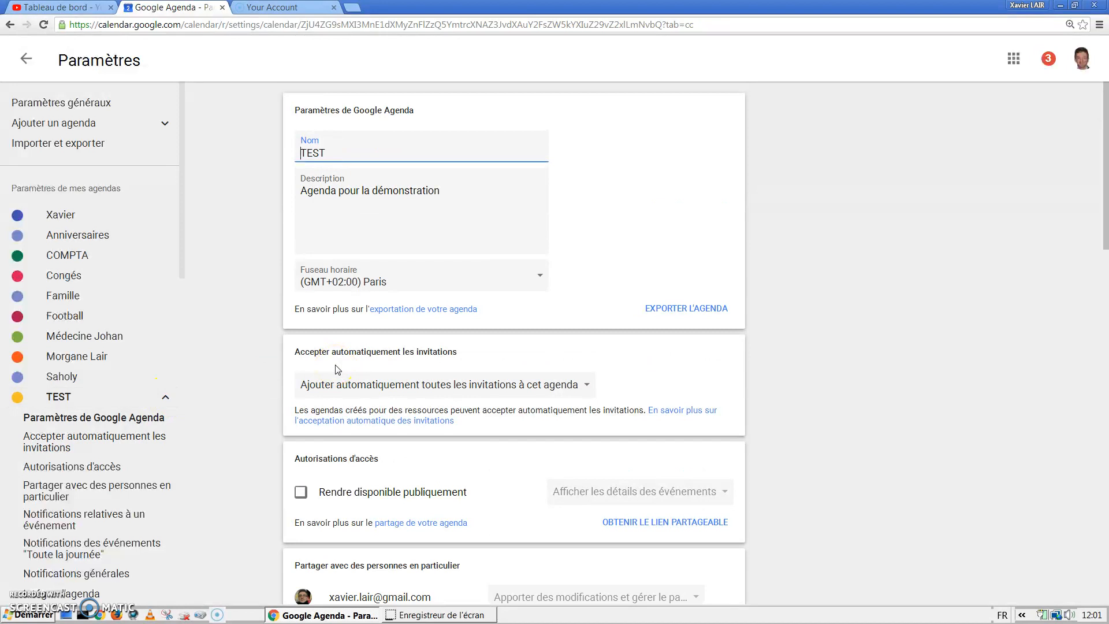
{"action": "scroll", "coordinate": [338, 370], "scroll_direction": "down", "scroll_amount": 1}
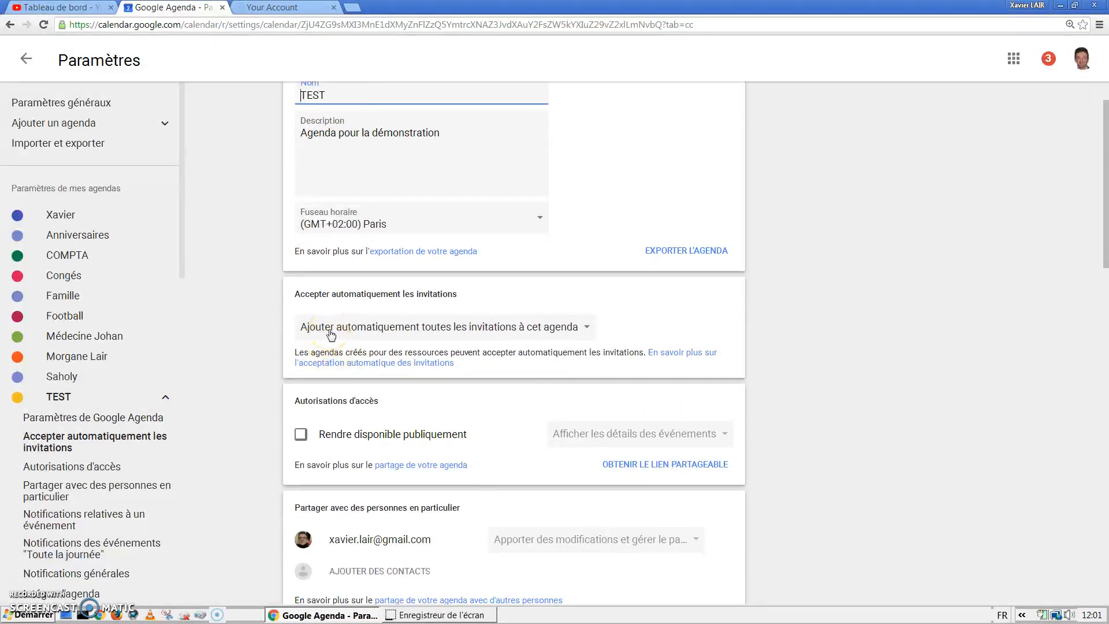
Step: Review the TEST calendar's choices for automatically accepting invitations without changing the current option
{"action": "left_click", "coordinate": [350, 333]}
{"action": "left_click", "coordinate": [351, 333]}
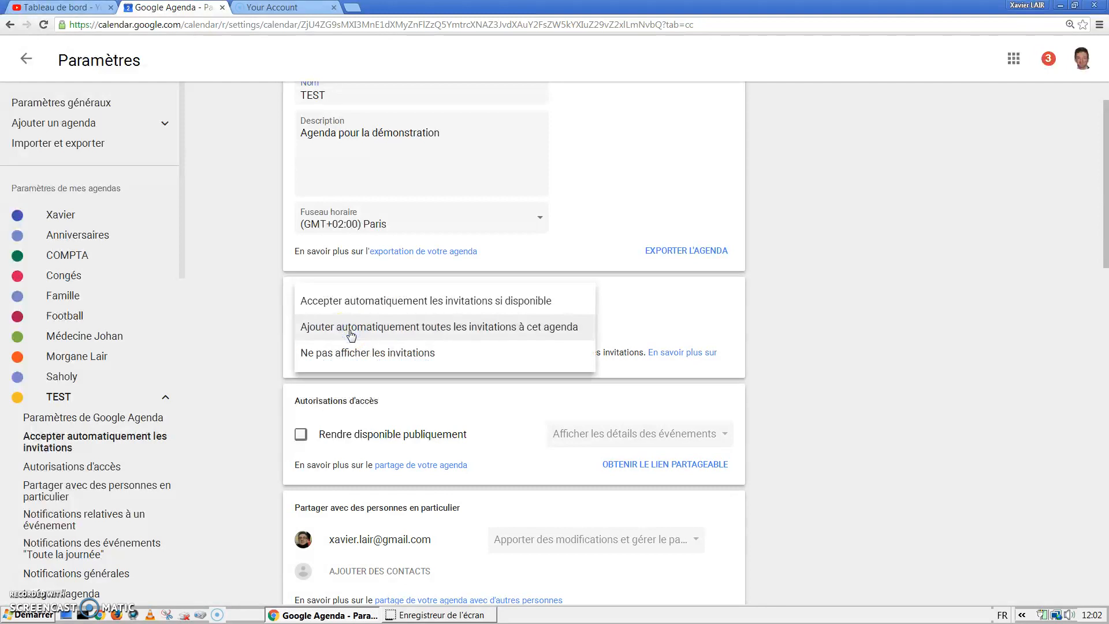
{"action": "left_click", "coordinate": [351, 361]}
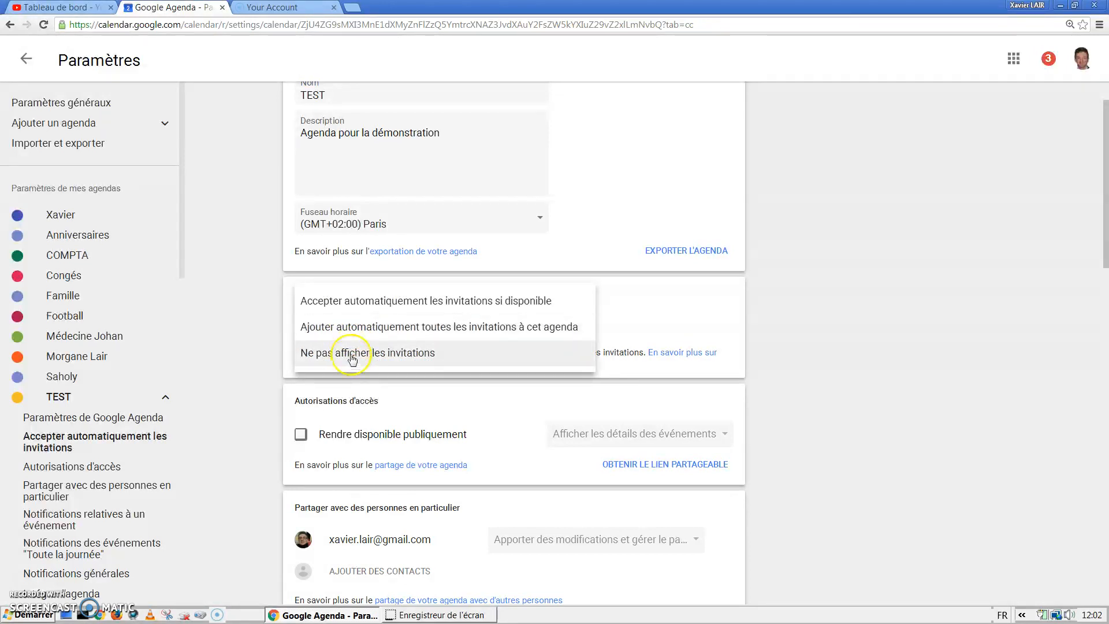
{"action": "left_click", "coordinate": [359, 337]}
{"action": "left_click", "coordinate": [363, 313]}
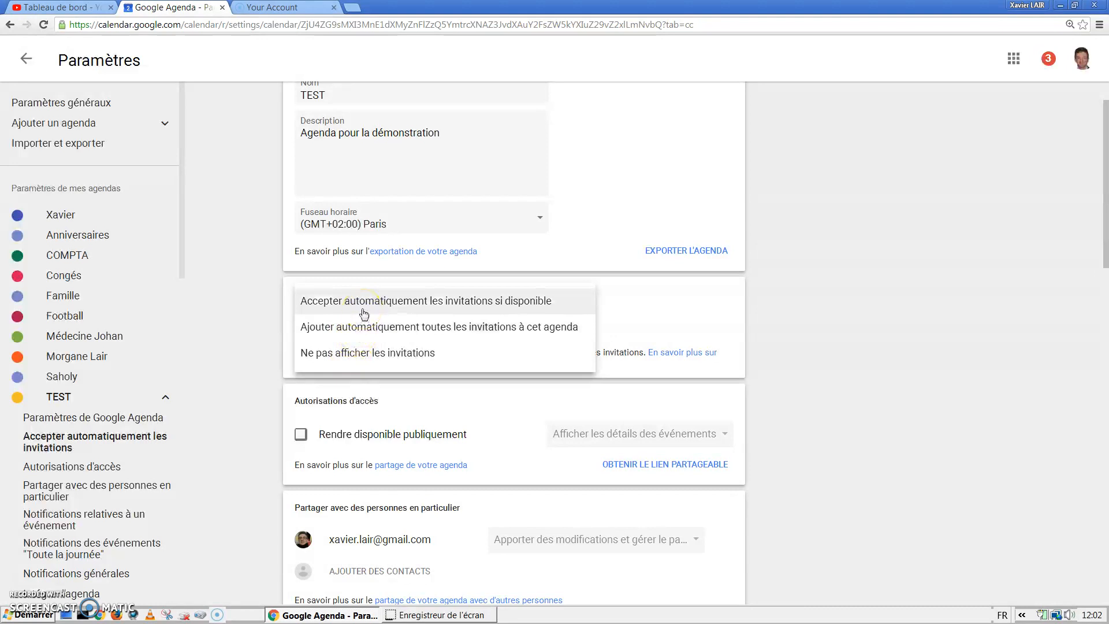
{"action": "left_click", "coordinate": [647, 304]}
{"action": "left_click", "coordinate": [596, 324]}
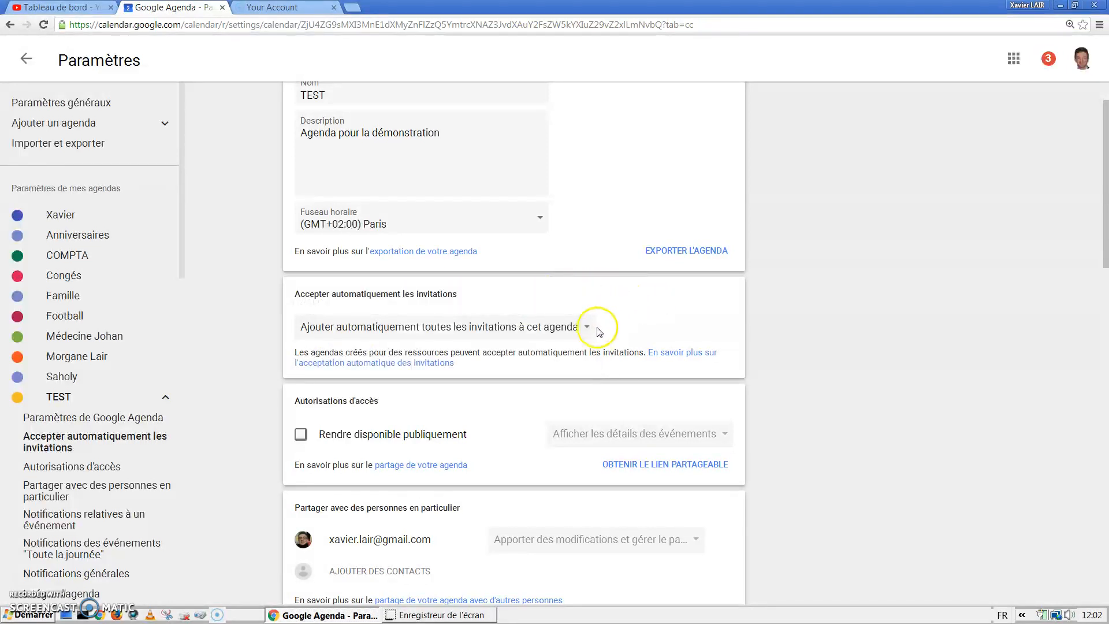
Step: Look over the access and sharing sections, open the dialog for sharing with specific people, check its suggested contacts and permission levels, and cancel
{"action": "scroll", "coordinate": [597, 328], "scroll_direction": "down", "scroll_amount": 1}
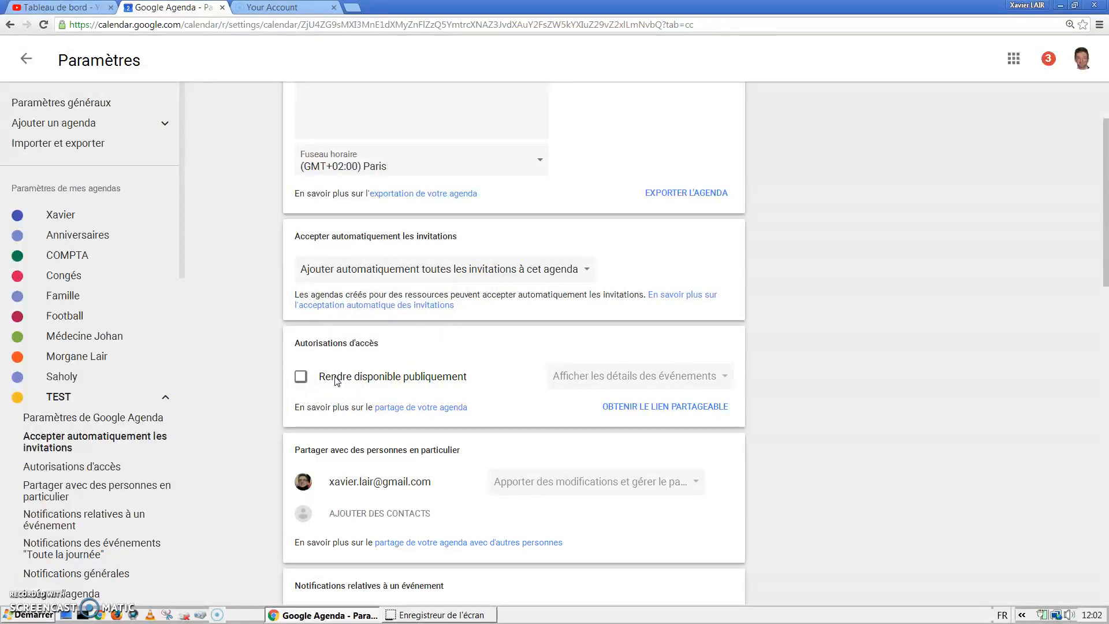
{"action": "scroll", "coordinate": [441, 379], "scroll_direction": "down", "scroll_amount": 1}
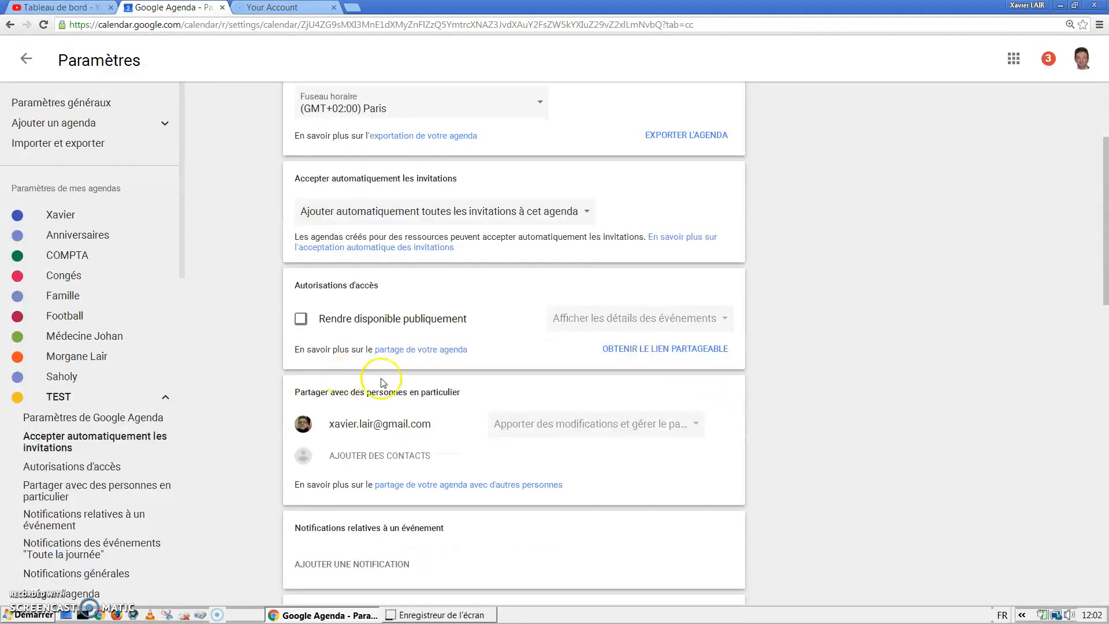
{"action": "scroll", "coordinate": [436, 389], "scroll_direction": "down", "scroll_amount": 1}
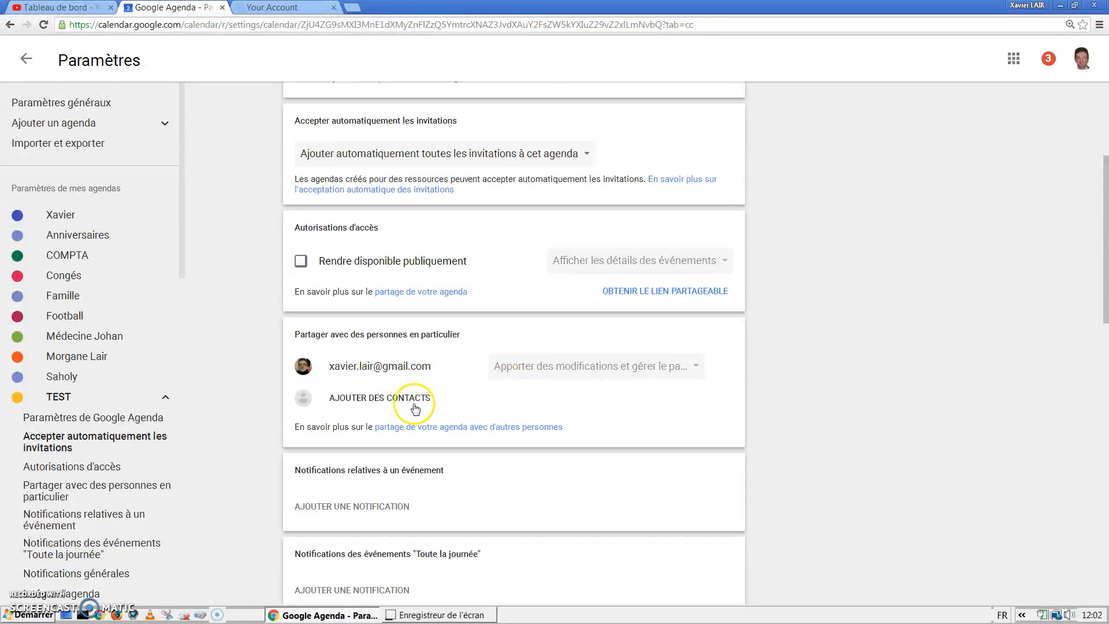
{"action": "scroll", "coordinate": [569, 405], "scroll_direction": "down", "scroll_amount": 1}
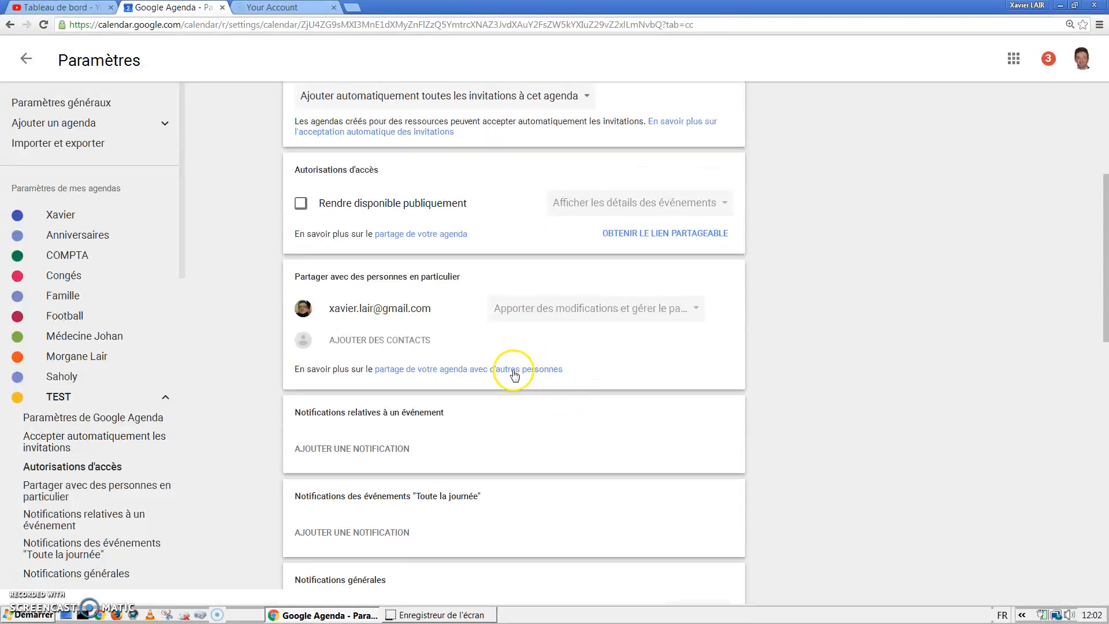
{"action": "left_click", "coordinate": [418, 345]}
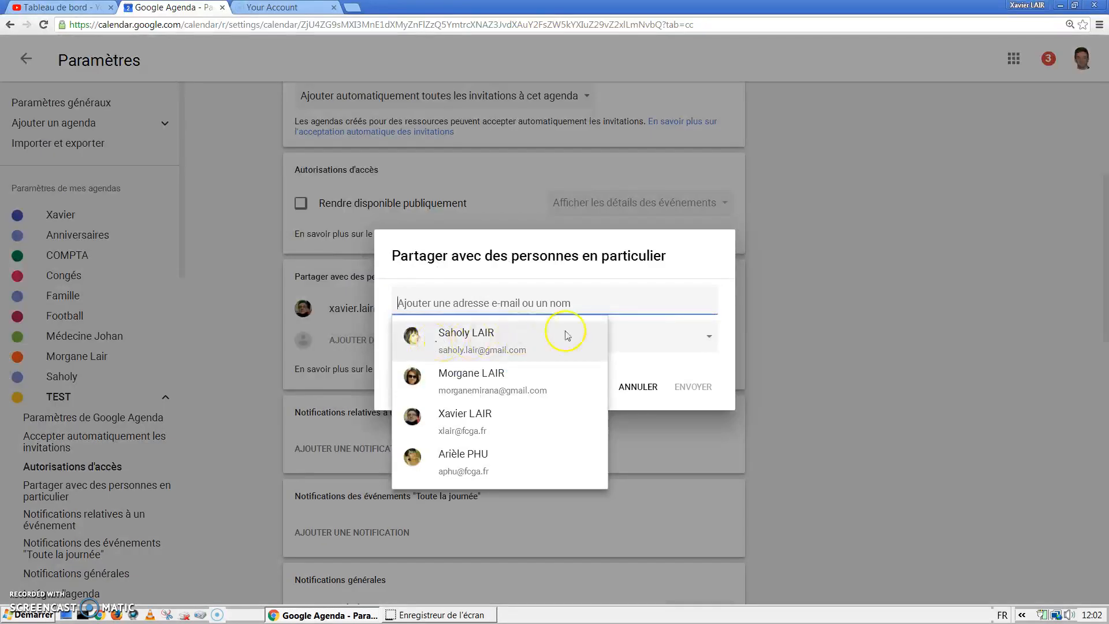
{"action": "left_click", "coordinate": [694, 262]}
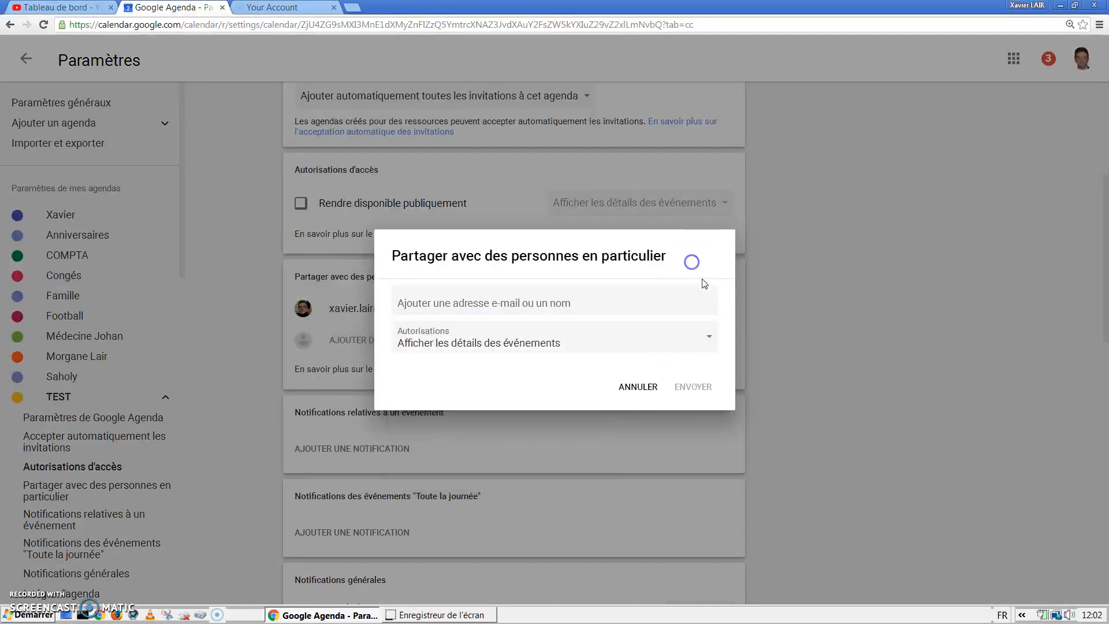
{"action": "left_click", "coordinate": [600, 346]}
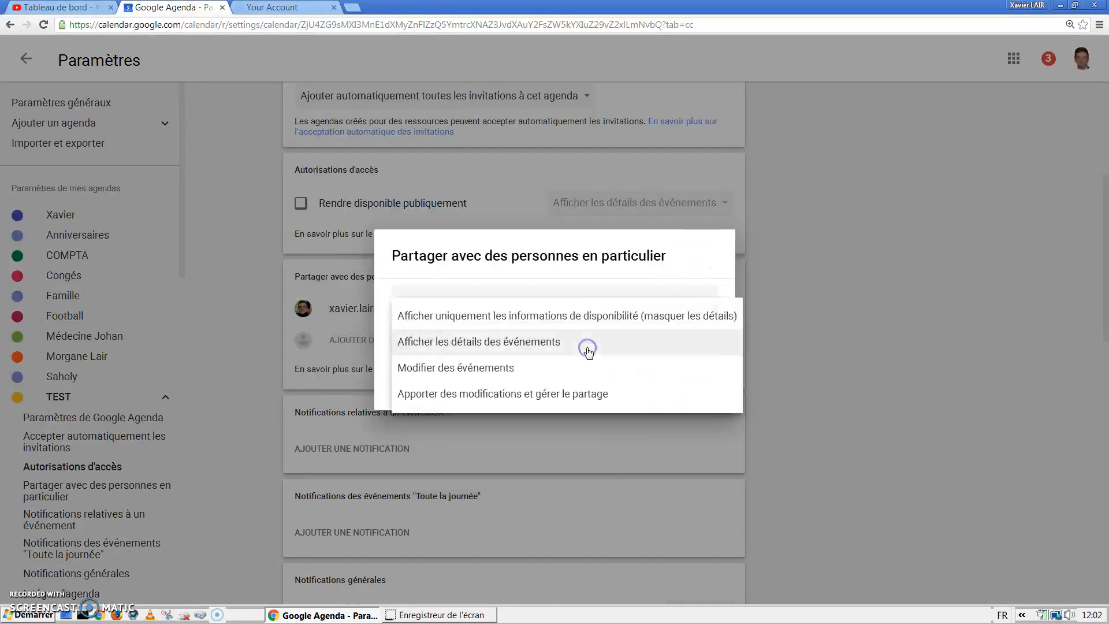
{"action": "left_click", "coordinate": [601, 275]}
{"action": "left_click", "coordinate": [599, 295]}
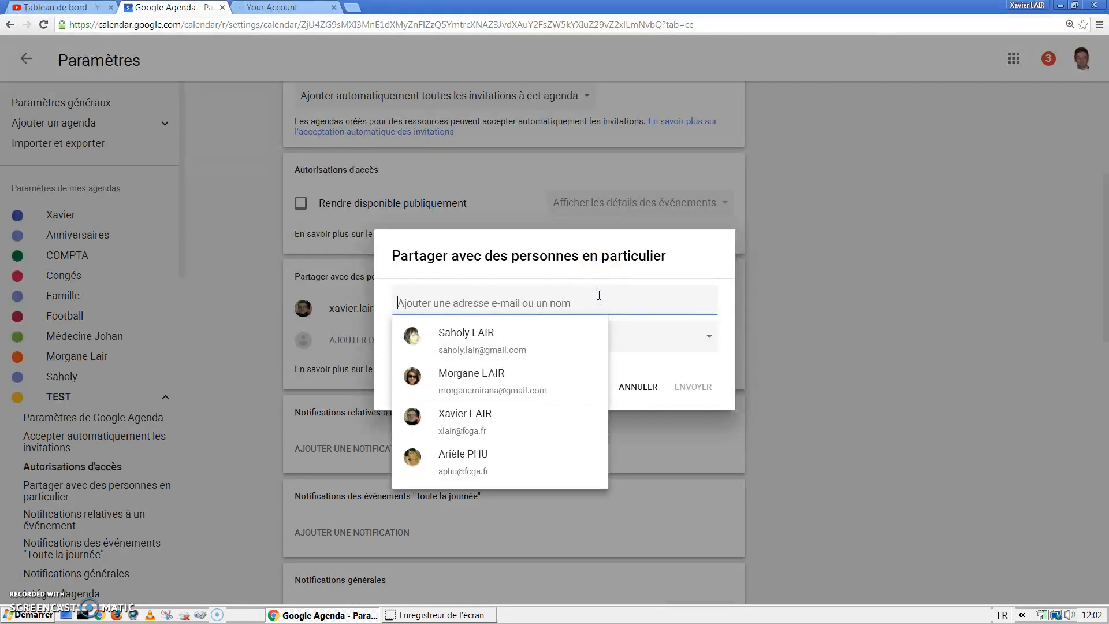
{"action": "left_click", "coordinate": [638, 386]}
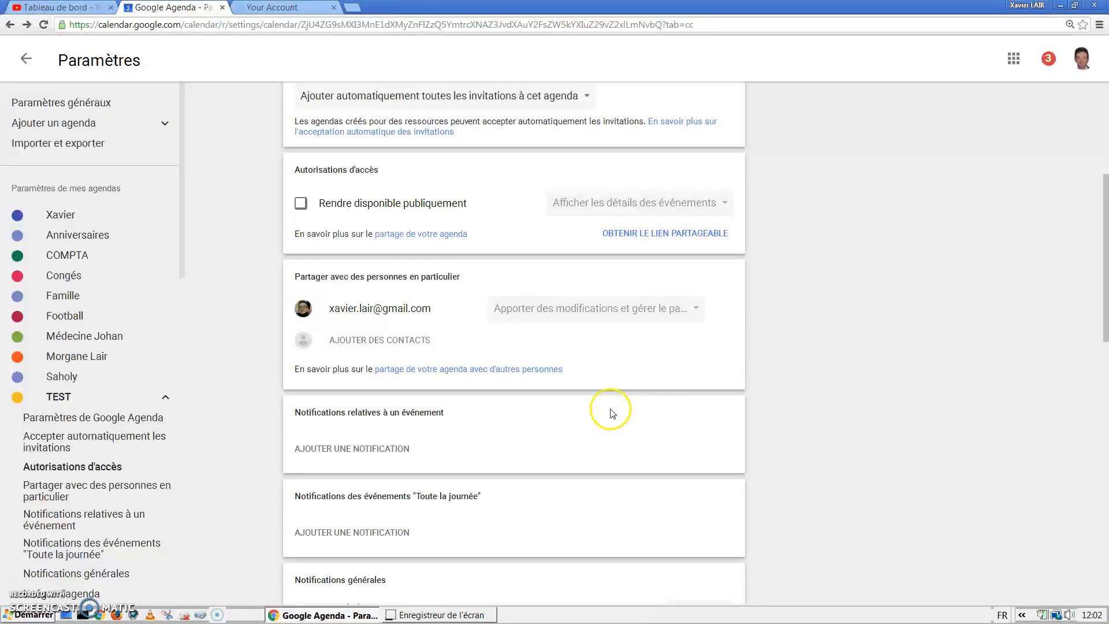
Step: Try out sharing TEST with the first suggested contact using "Afficher uniquement les informations de disponibilité (masquer les détails)", and cancel the invitation
{"action": "scroll", "coordinate": [626, 396], "scroll_direction": "up", "scroll_amount": 2}
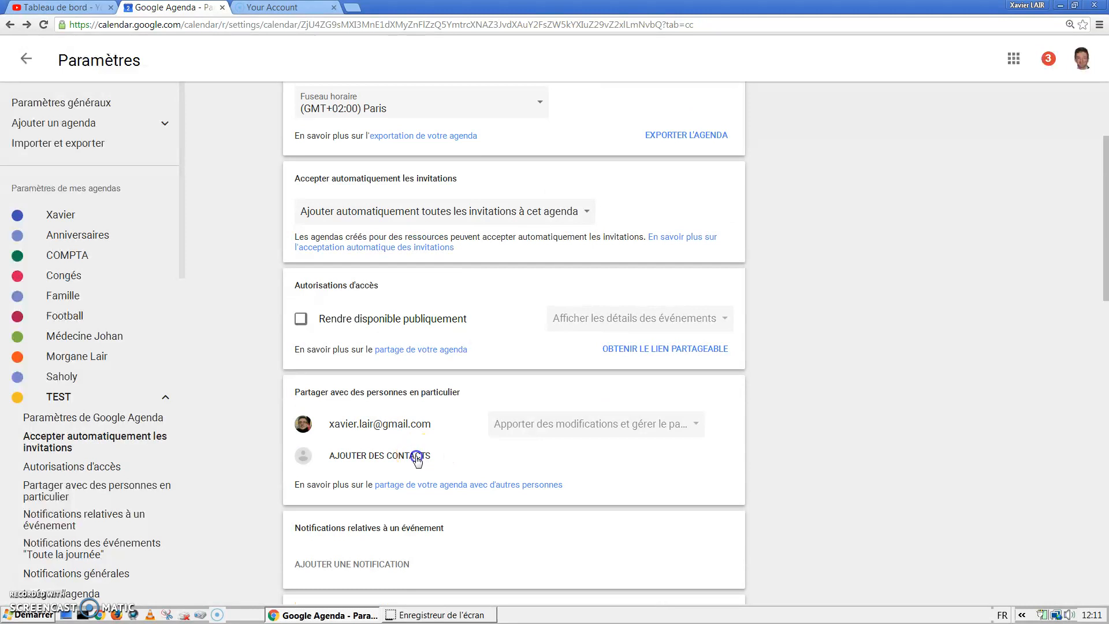
{"action": "left_click", "coordinate": [417, 458]}
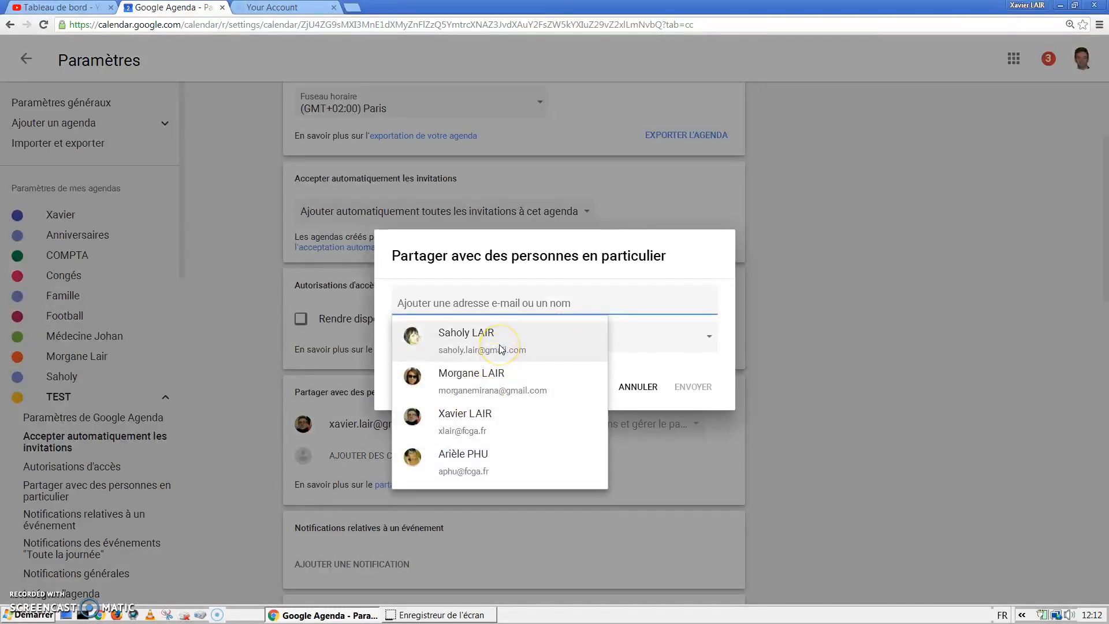
{"action": "left_click", "coordinate": [500, 345]}
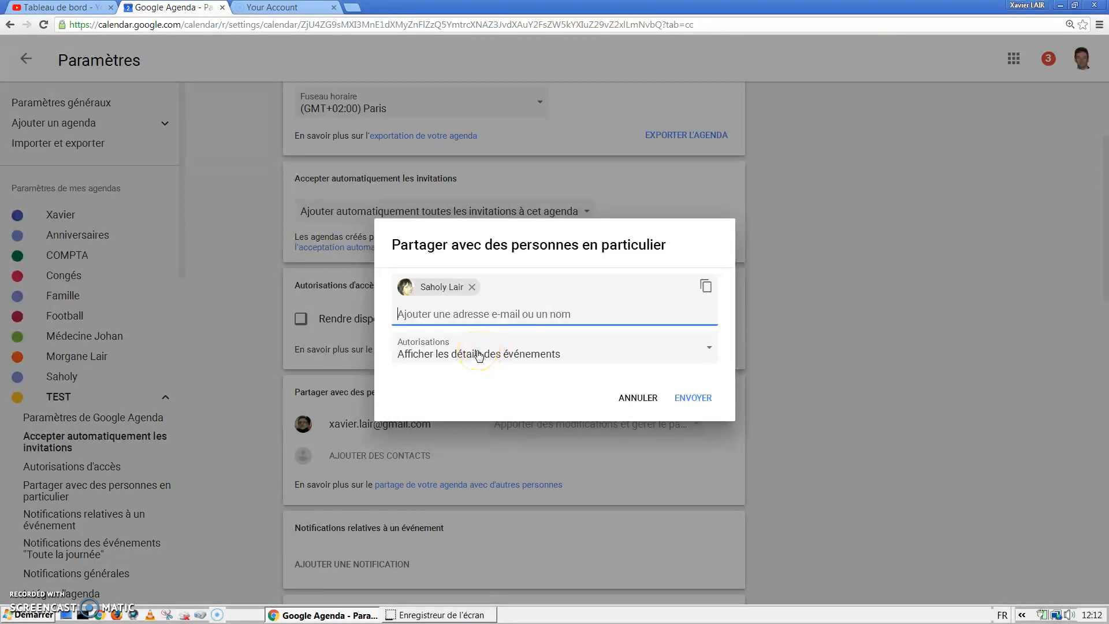
{"action": "left_click", "coordinate": [478, 354]}
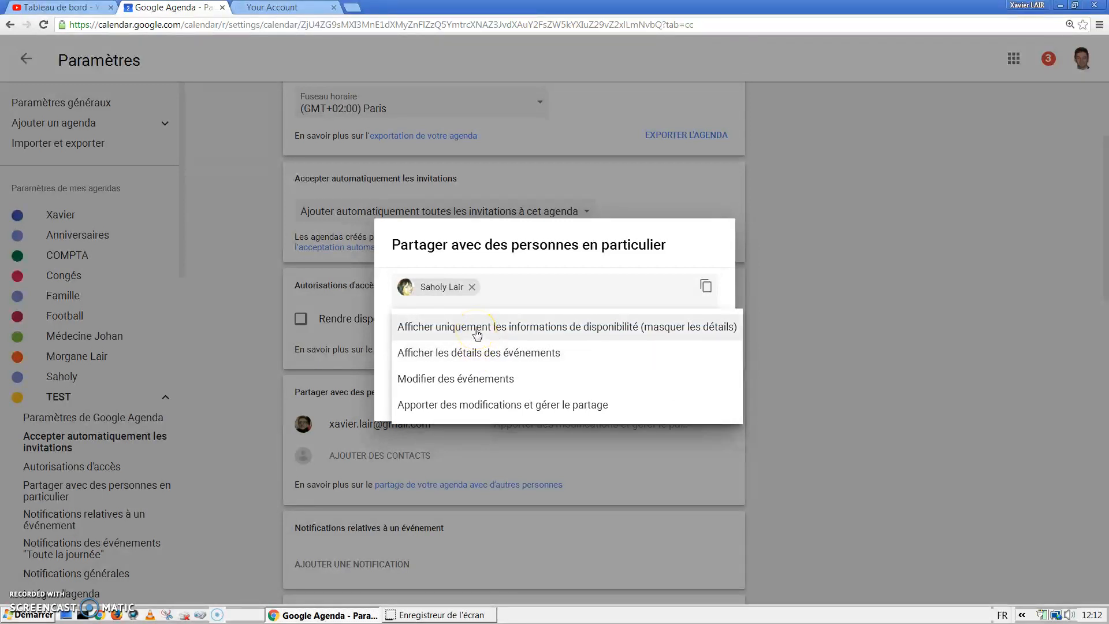
{"action": "left_click", "coordinate": [472, 354]}
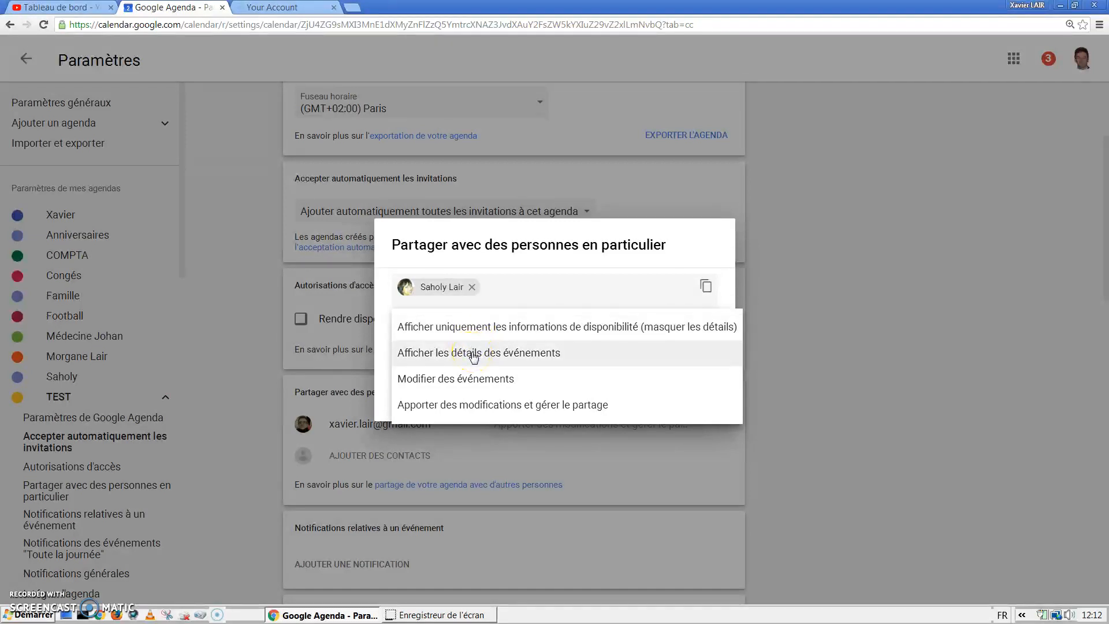
{"action": "left_click", "coordinate": [455, 381]}
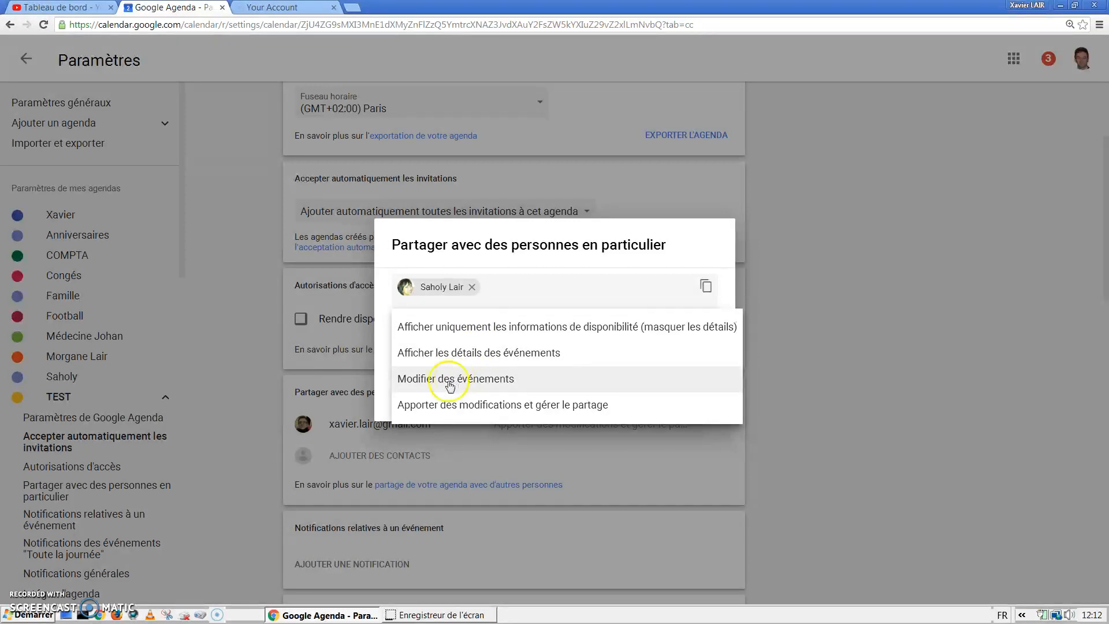
{"action": "left_click", "coordinate": [440, 408]}
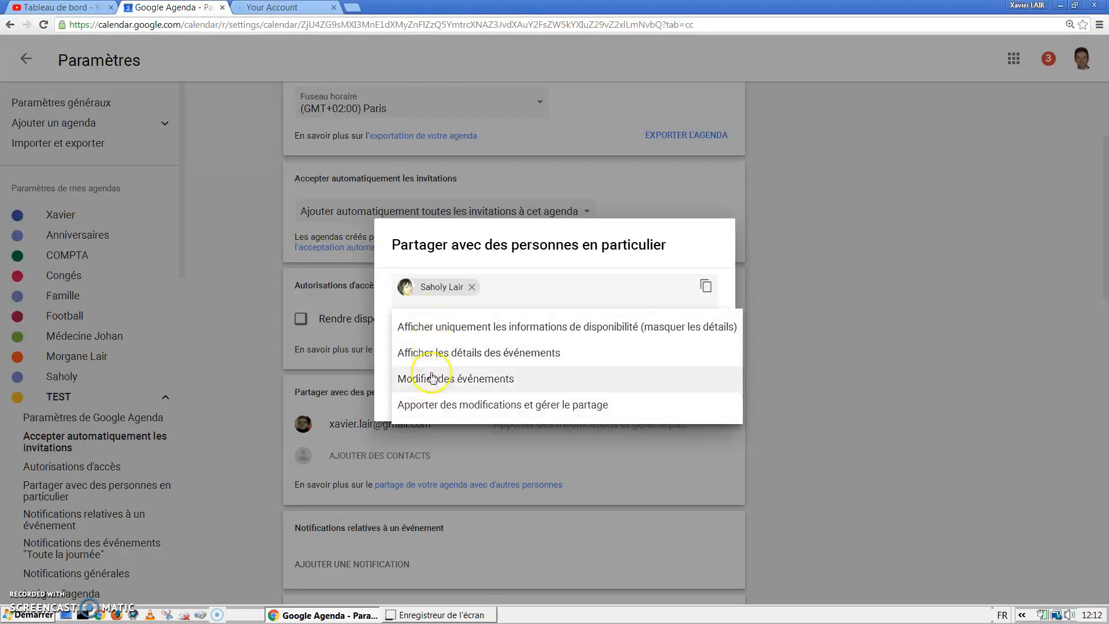
{"action": "left_click", "coordinate": [467, 328]}
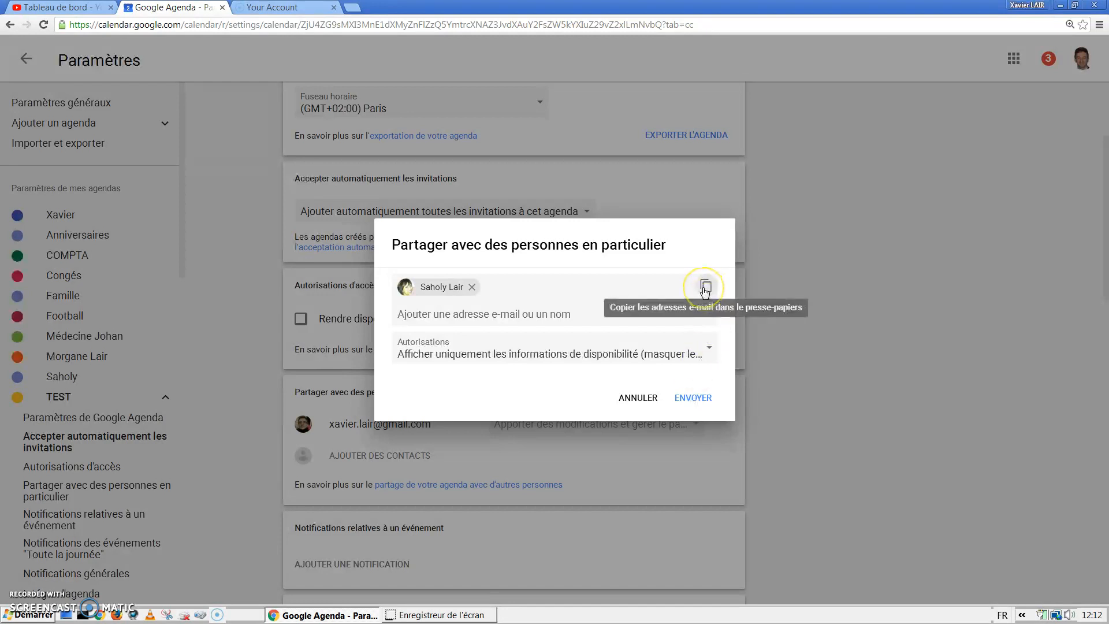
{"action": "left_click", "coordinate": [636, 398]}
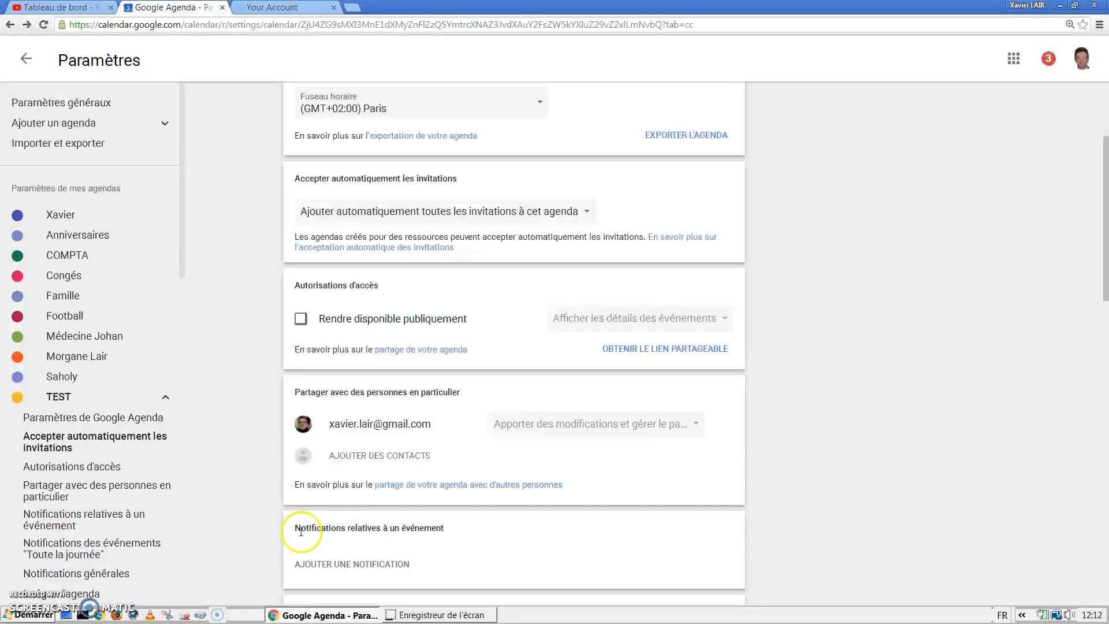
Step: Add an event notification of 10 minutes to the TEST calendar and check the available notification types
{"action": "scroll", "coordinate": [241, 474], "scroll_direction": "down", "scroll_amount": 1}
{"action": "scroll", "coordinate": [289, 462], "scroll_direction": "down", "scroll_amount": 2}
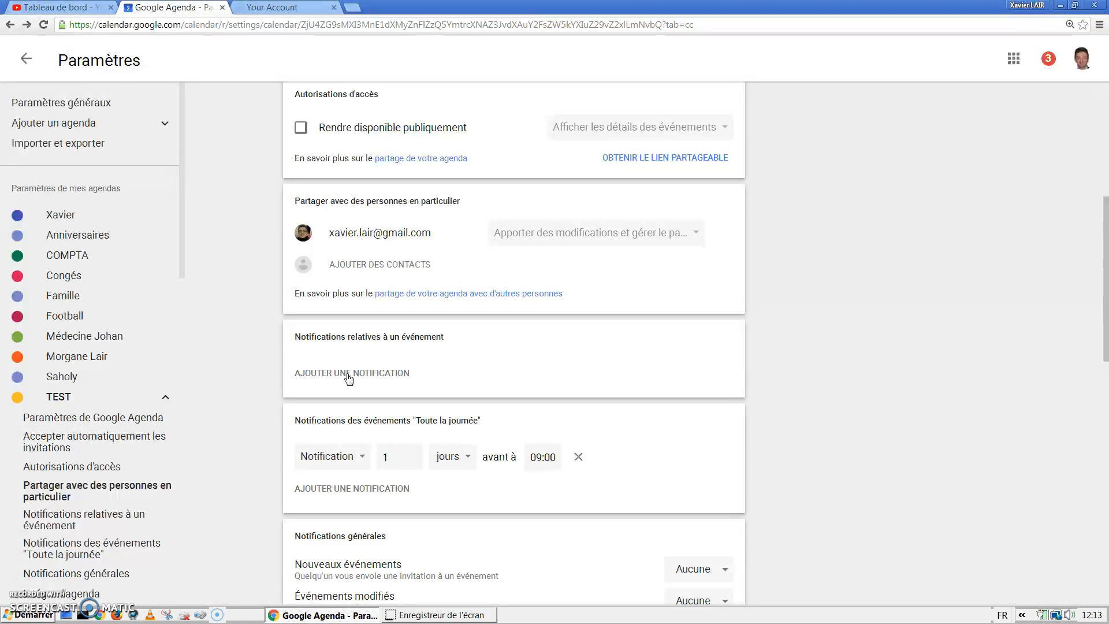
{"action": "left_click", "coordinate": [349, 376]}
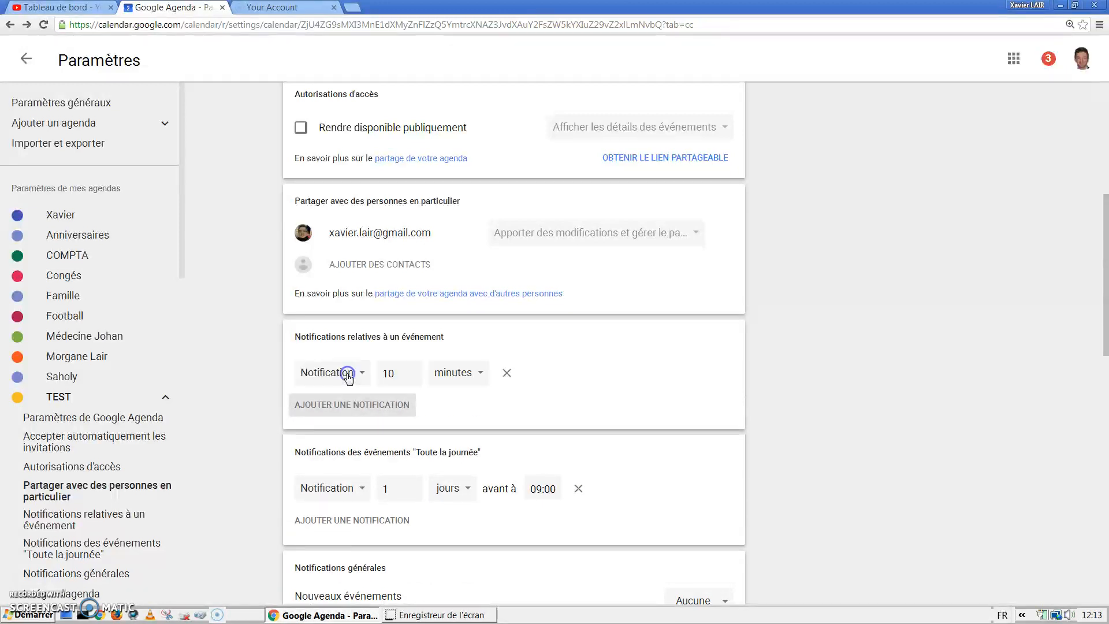
{"action": "left_click", "coordinate": [343, 376]}
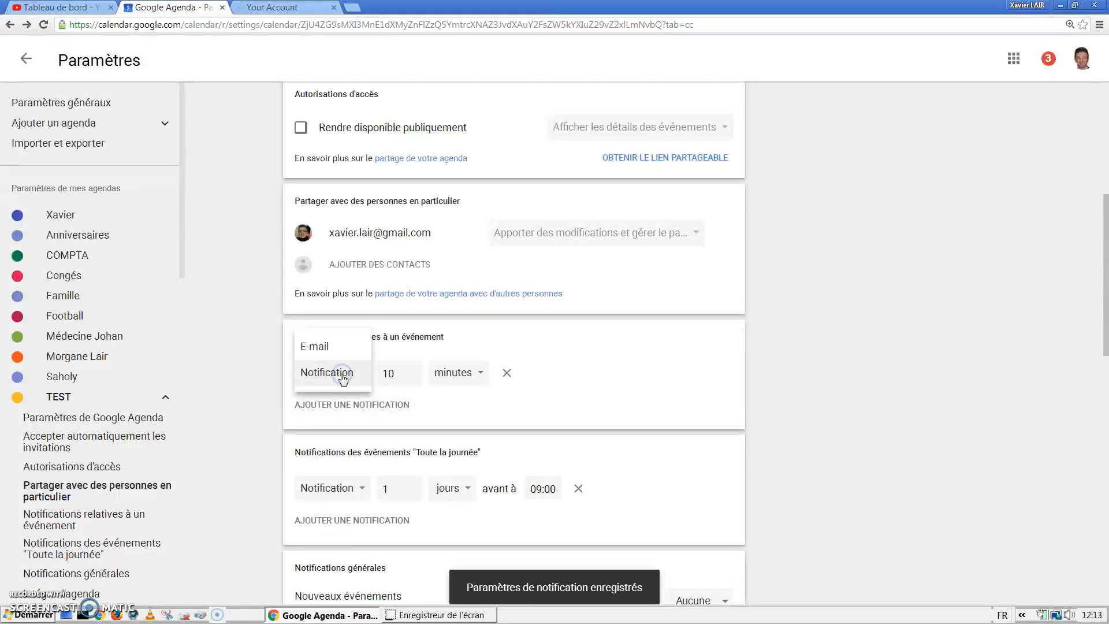
{"action": "left_click", "coordinate": [598, 374]}
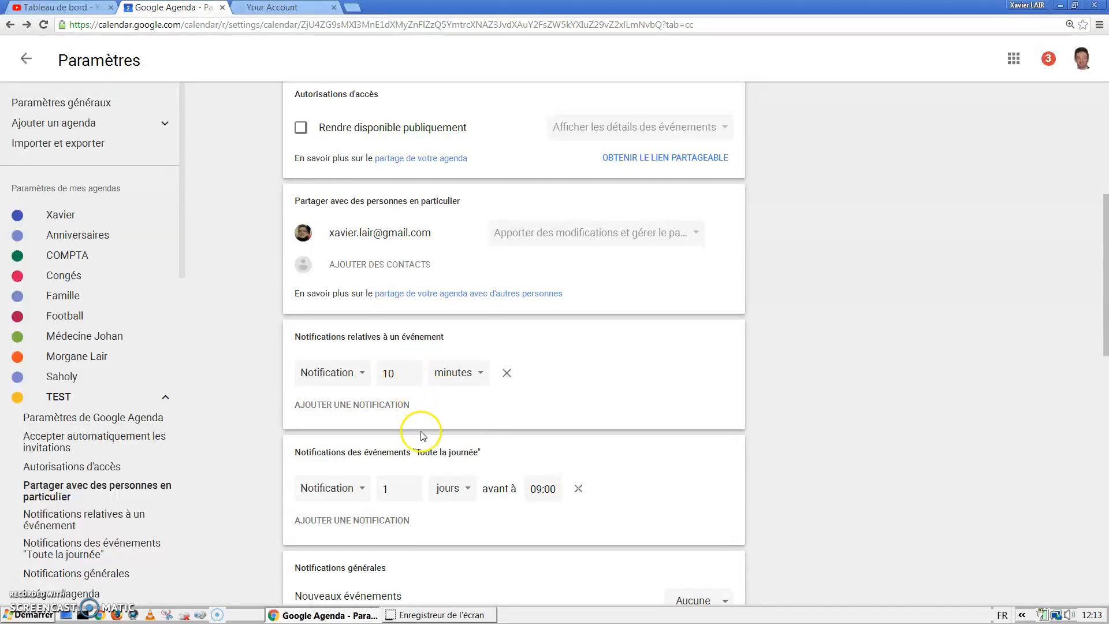
Step: Review the "Toute la journée" event notifications and the general notification choices for "Nouveaux événements"
{"action": "scroll", "coordinate": [423, 436], "scroll_direction": "down", "scroll_amount": 2}
{"action": "scroll", "coordinate": [423, 436], "scroll_direction": "down", "scroll_amount": 1}
{"action": "scroll", "coordinate": [423, 436], "scroll_direction": "down", "scroll_amount": 1}
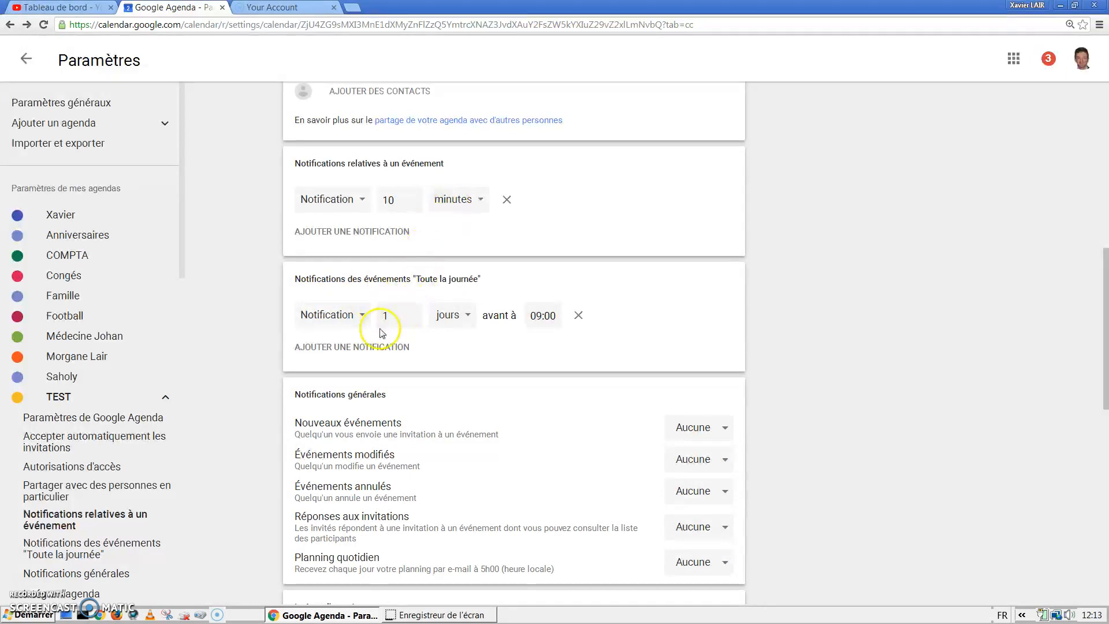
{"action": "scroll", "coordinate": [381, 341], "scroll_direction": "down", "scroll_amount": 2}
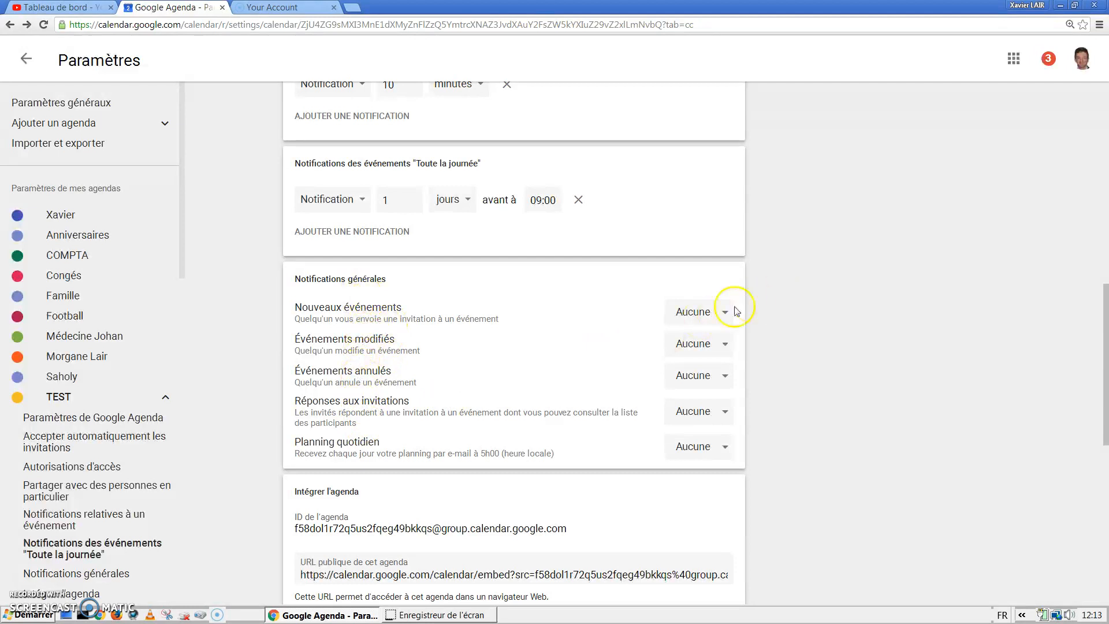
{"action": "left_click", "coordinate": [707, 313]}
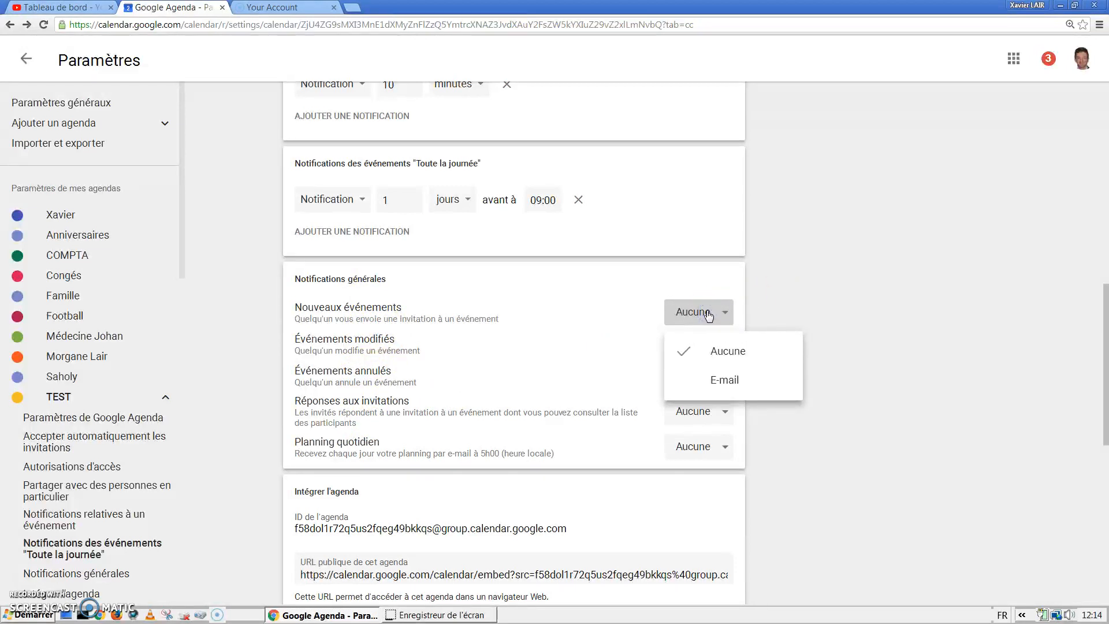
{"action": "left_click", "coordinate": [708, 313]}
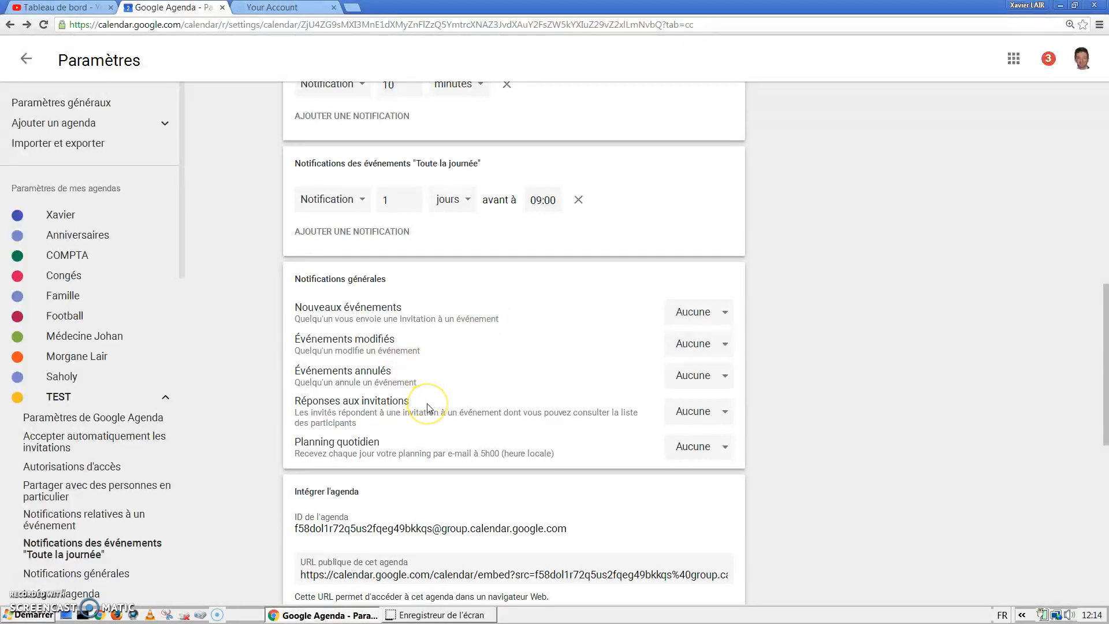
Step: Review the remaining general notifications and the choices offered for "Planning quotidien"
{"action": "scroll", "coordinate": [428, 408], "scroll_direction": "down", "scroll_amount": 1}
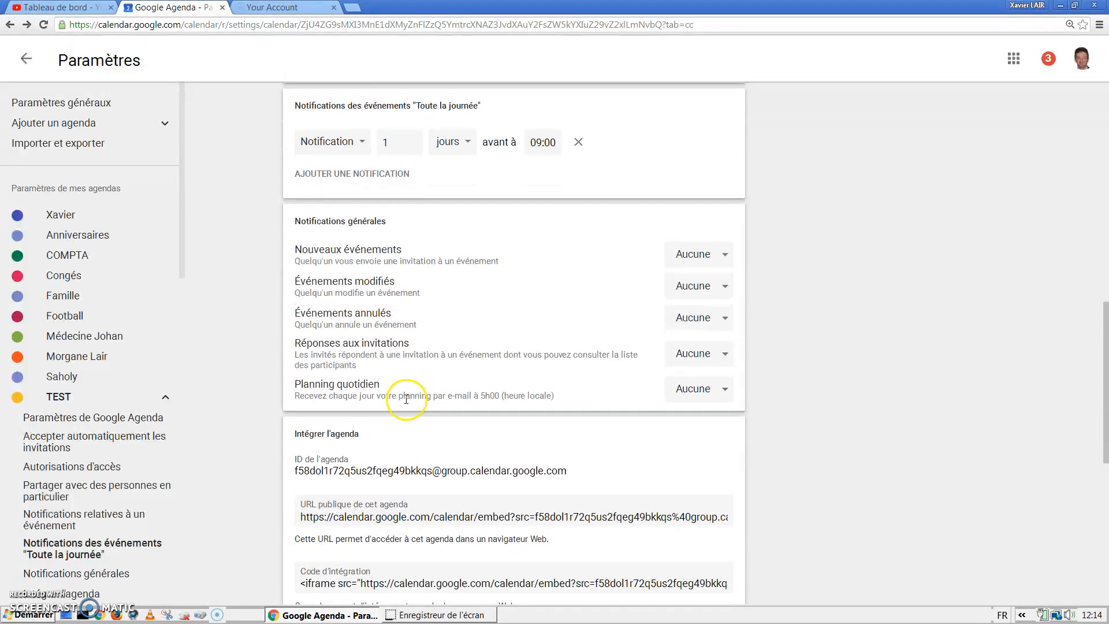
{"action": "scroll", "coordinate": [435, 388], "scroll_direction": "down", "scroll_amount": 1}
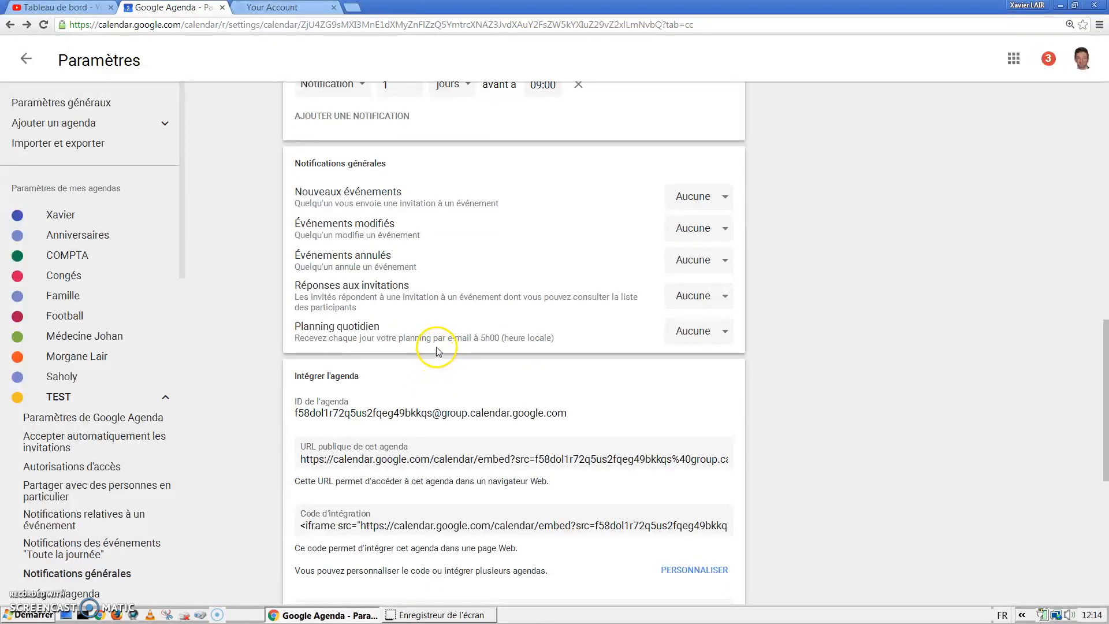
{"action": "left_click", "coordinate": [698, 339]}
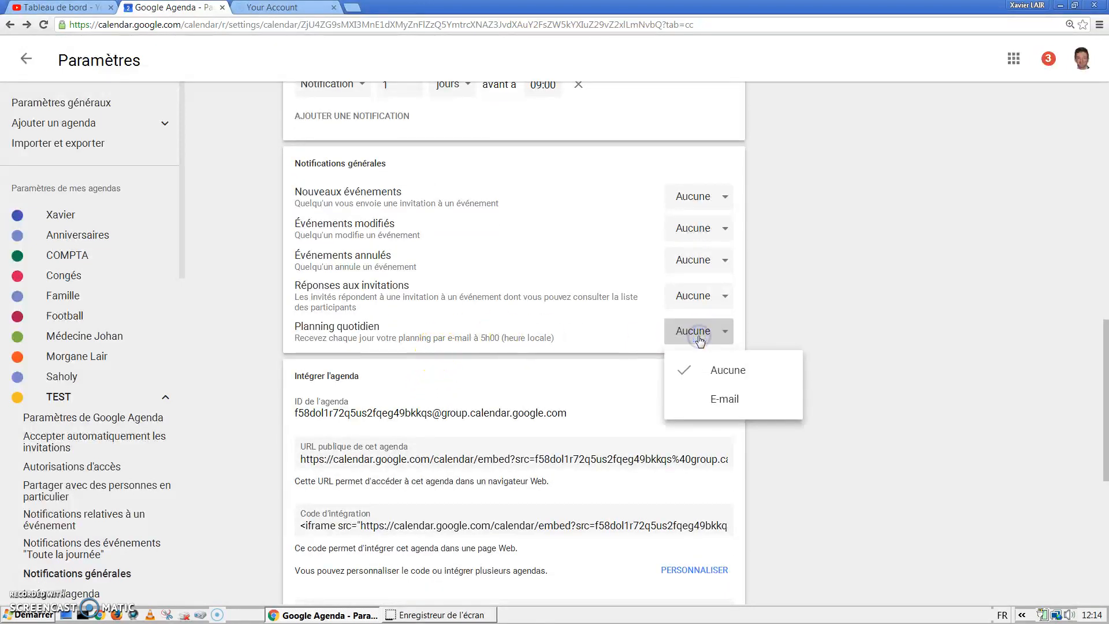
{"action": "left_click", "coordinate": [700, 340]}
{"action": "left_click", "coordinate": [600, 340]}
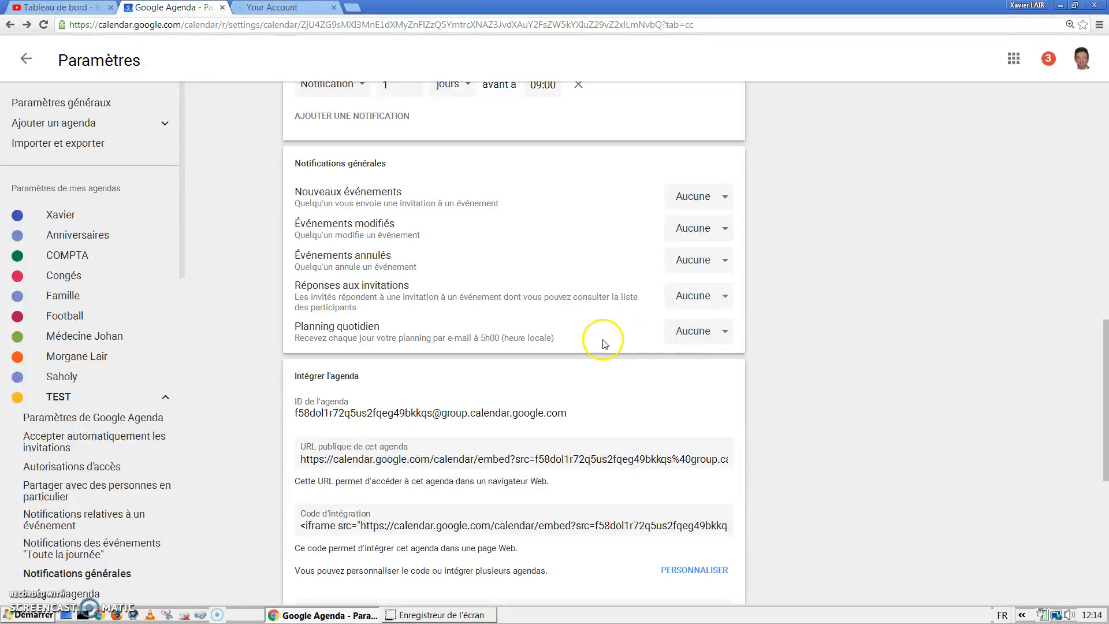
Step: Look over the TEST calendar's public URL, embed code and iCal addresses, and open the customization page for the embed code
{"action": "scroll", "coordinate": [589, 341], "scroll_direction": "down", "scroll_amount": 1}
{"action": "scroll", "coordinate": [589, 341], "scroll_direction": "down", "scroll_amount": 2}
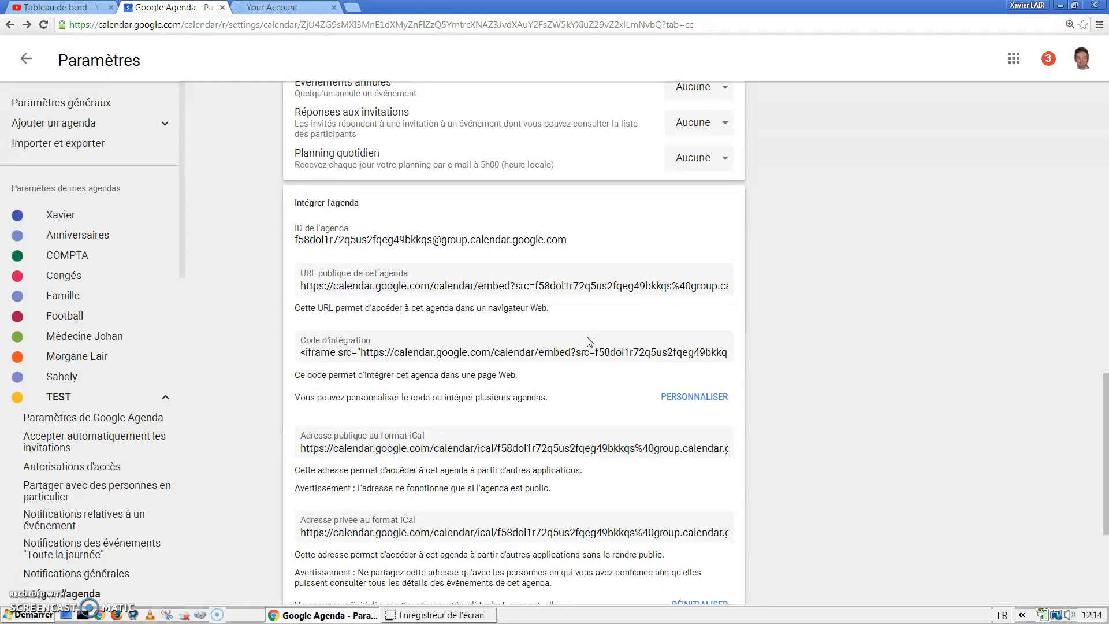
{"action": "left_click", "coordinate": [570, 341]}
{"action": "scroll", "coordinate": [571, 340], "scroll_direction": "down", "scroll_amount": 1}
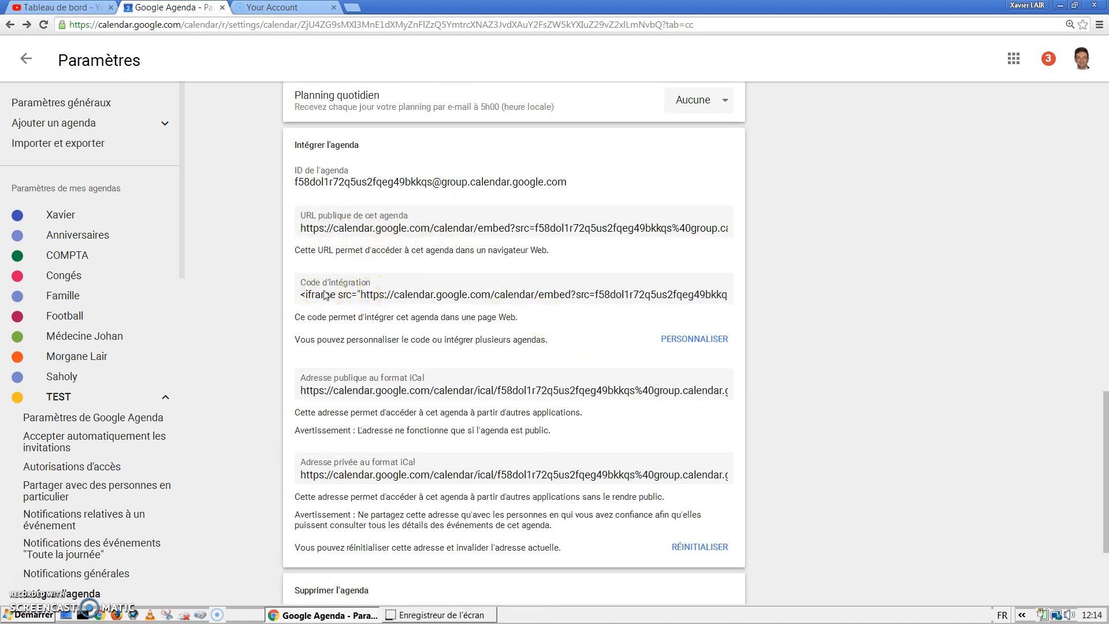
{"action": "left_click", "coordinate": [682, 339]}
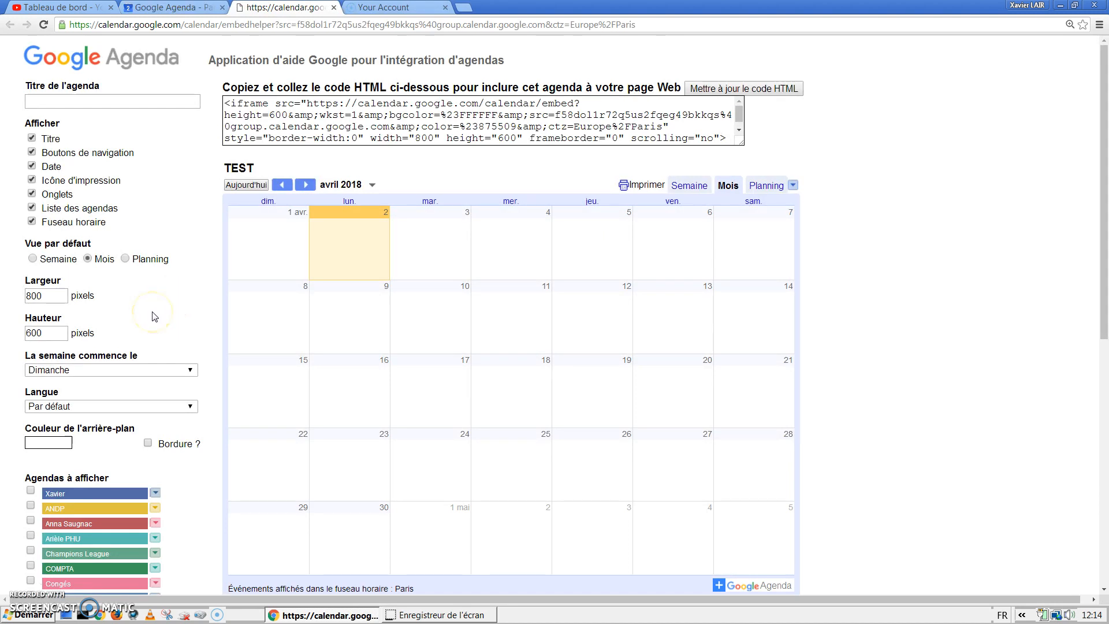
Step: Include the first listed personal calendar in the embedded calendar and select the entire generated HTML code
{"action": "scroll", "coordinate": [155, 317], "scroll_direction": "down", "scroll_amount": 1}
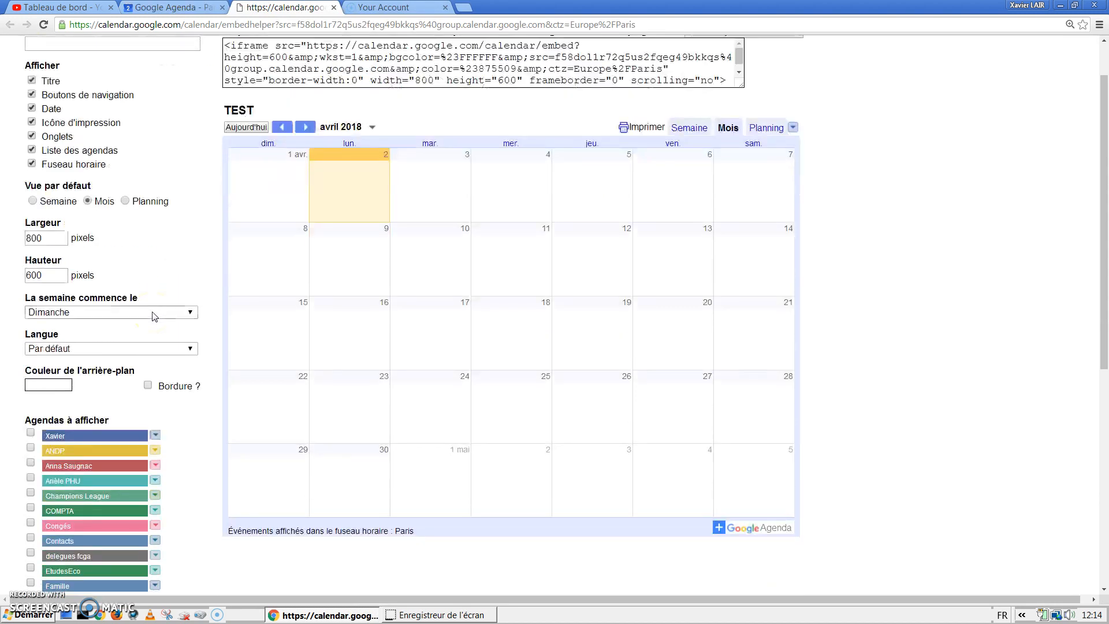
{"action": "left_click", "coordinate": [31, 433]}
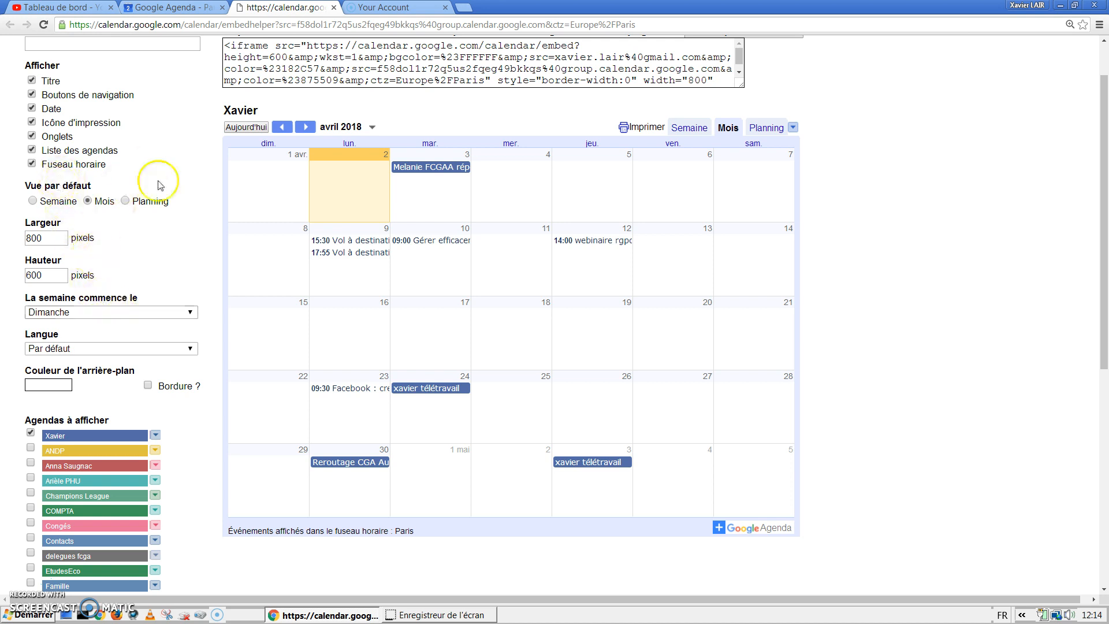
{"action": "scroll", "coordinate": [196, 258], "scroll_direction": "up", "scroll_amount": 1}
{"action": "scroll", "coordinate": [197, 258], "scroll_direction": "up", "scroll_amount": 1}
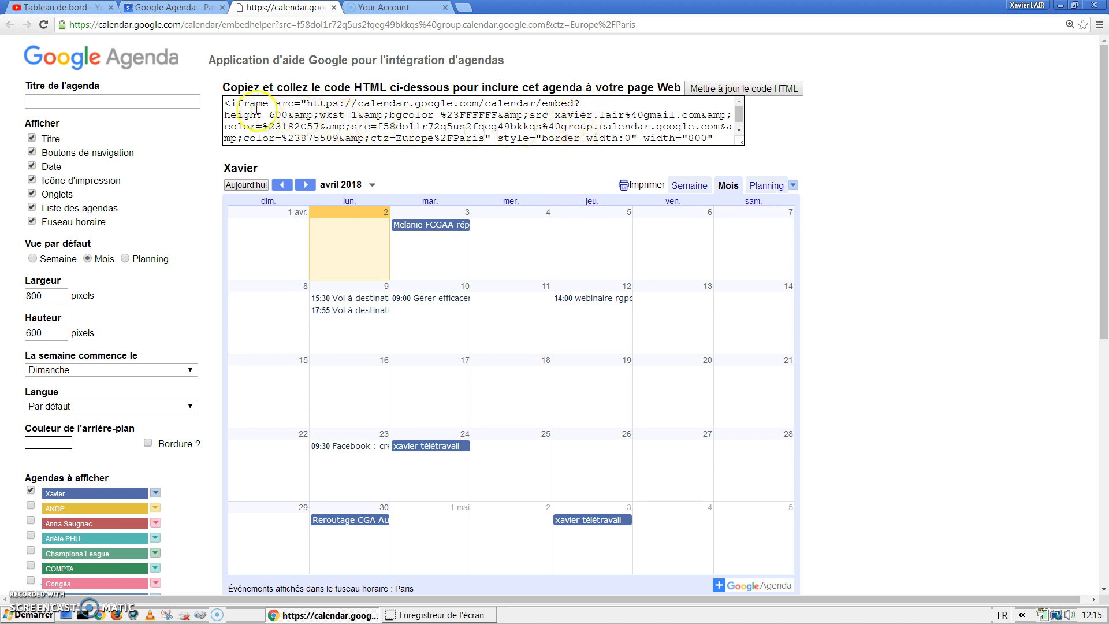
{"action": "left_click", "coordinate": [227, 104]}
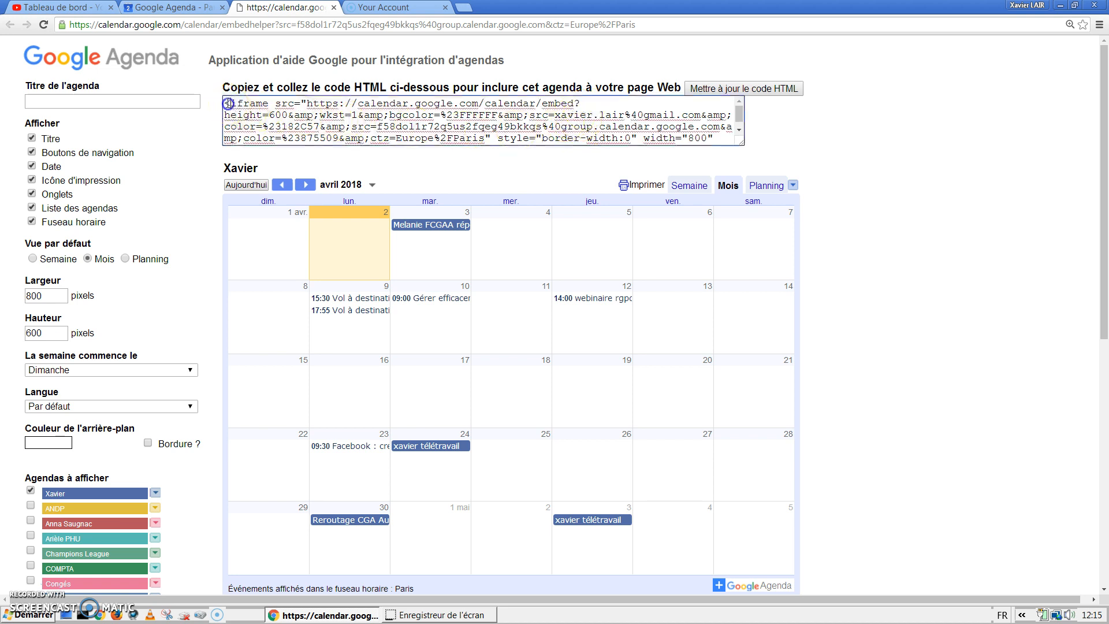
{"action": "left_click_drag", "start_coordinate": [230, 103], "coordinate": [778, 150]}
{"action": "scroll", "coordinate": [713, 224], "scroll_direction": "down", "scroll_amount": 2}
{"action": "scroll", "coordinate": [714, 226], "scroll_direction": "up", "scroll_amount": 2}
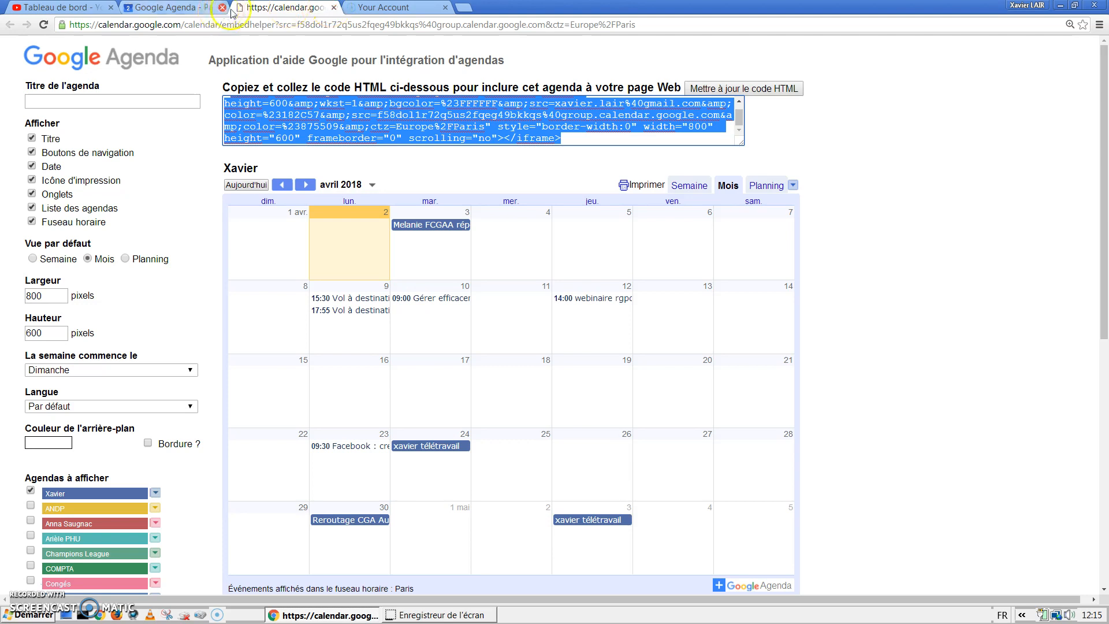
Step: Close the embed customization page and review the TEST calendar's iCal addresses and its unsubscribe and delete options
{"action": "left_click", "coordinate": [333, 7]}
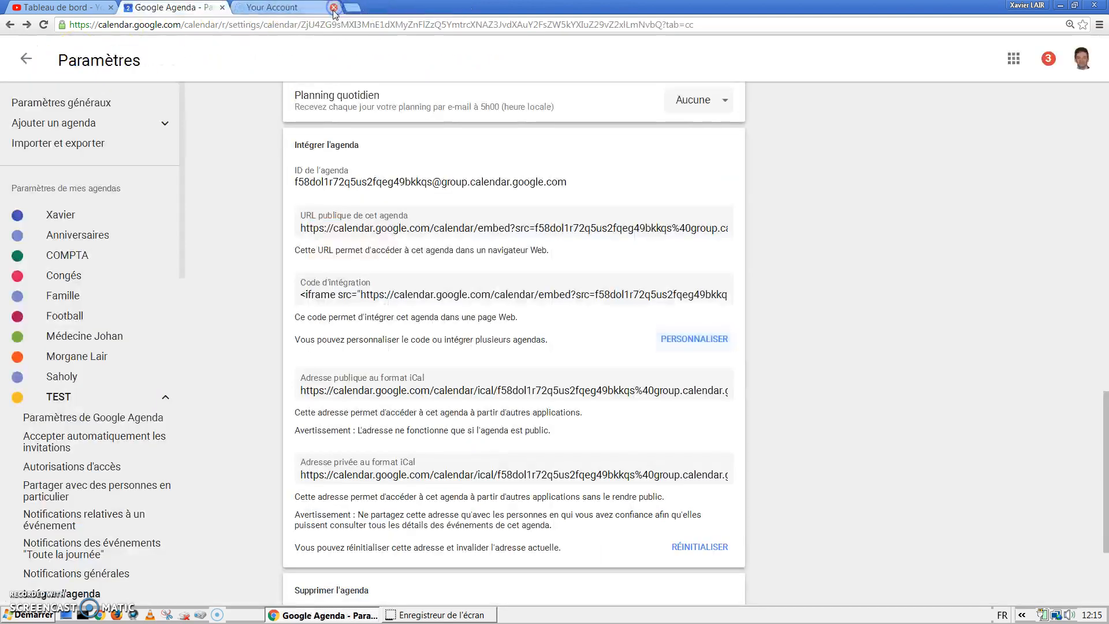
{"action": "scroll", "coordinate": [526, 296], "scroll_direction": "down", "scroll_amount": 3}
{"action": "scroll", "coordinate": [518, 303], "scroll_direction": "down", "scroll_amount": 1}
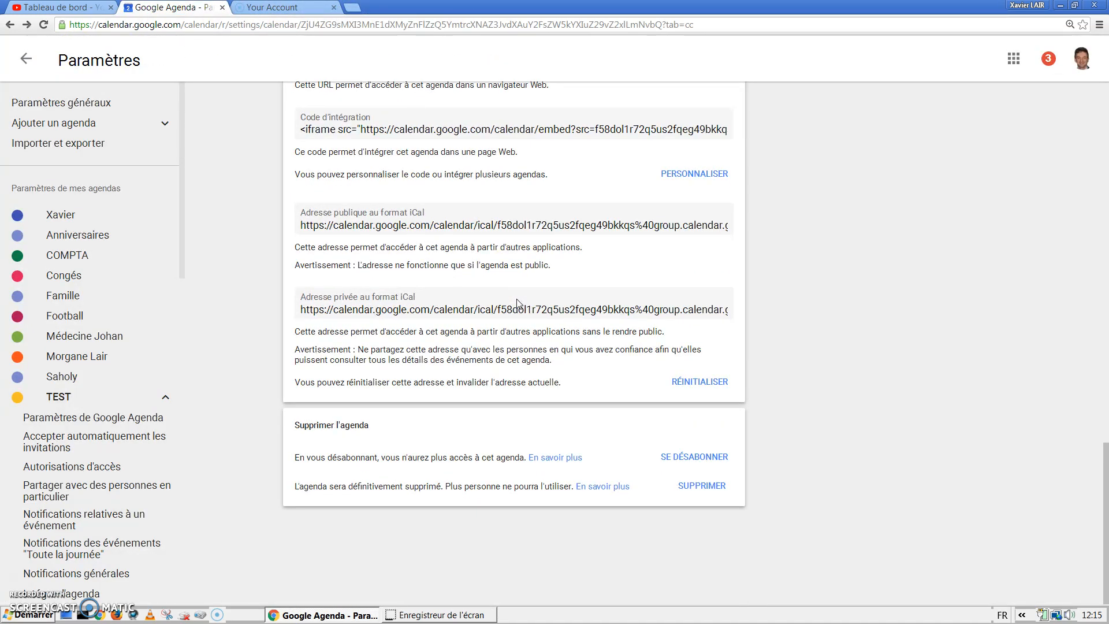